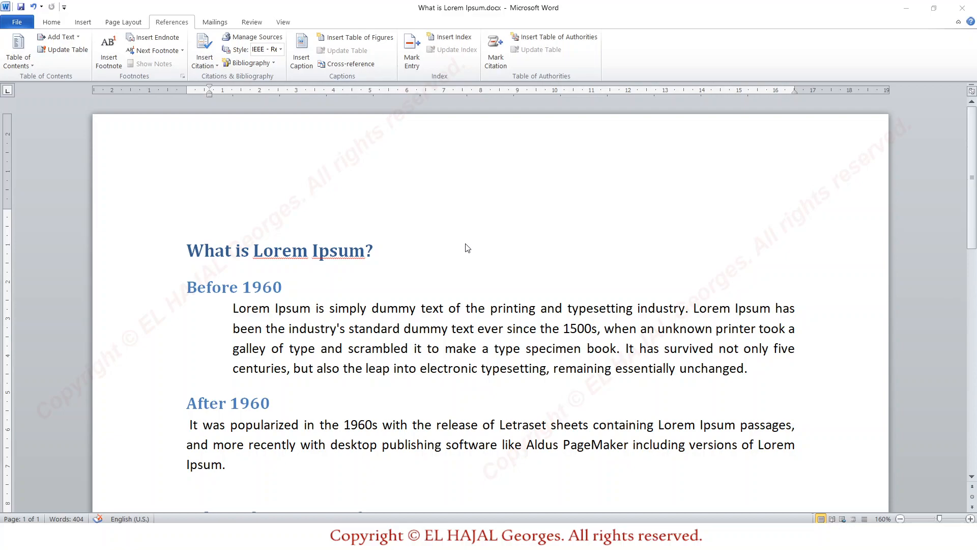
Start a new citation source of type Book at the end of the "Before 1960" paragraph
scroll(468, 248, "down", 1)
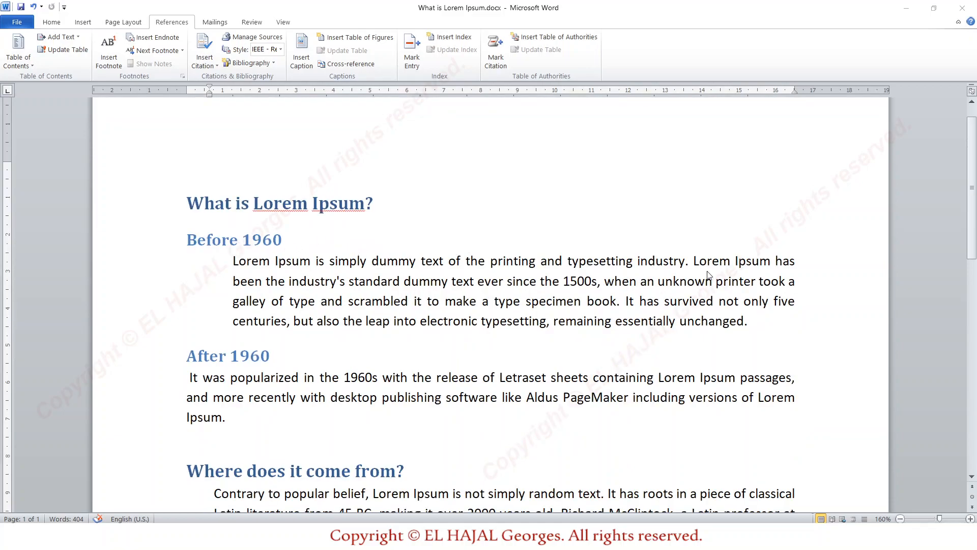
left_click(748, 325)
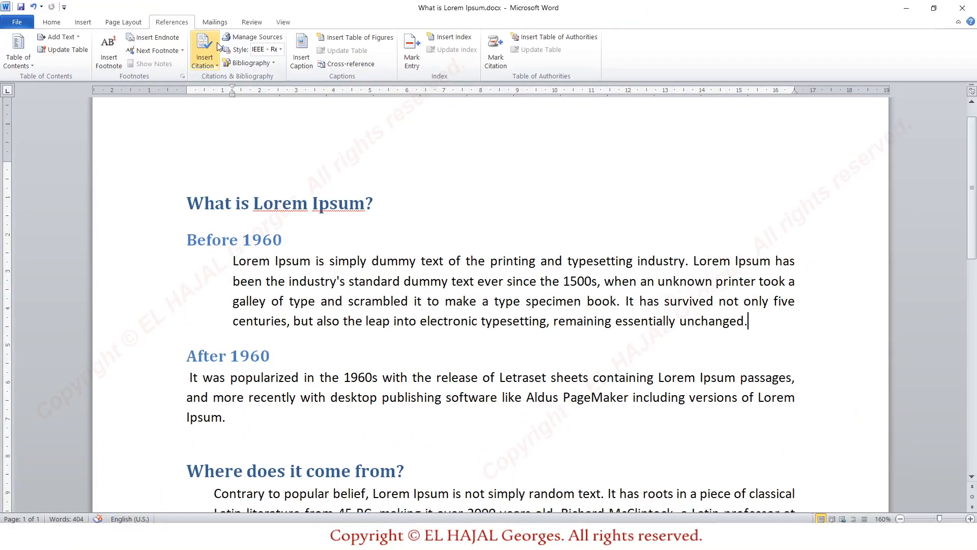
left_click(214, 67)
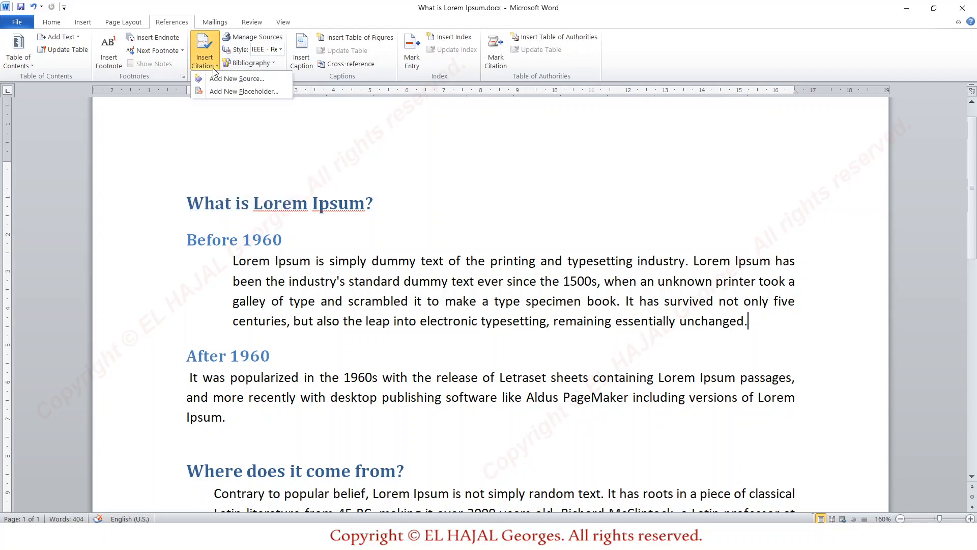
left_click(217, 79)
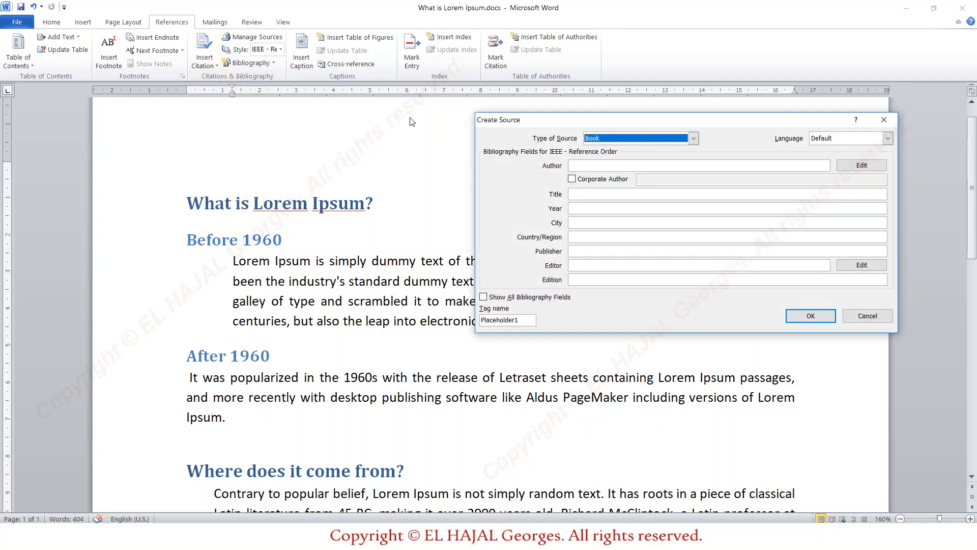
left_click_drag(562, 123, 334, 123)
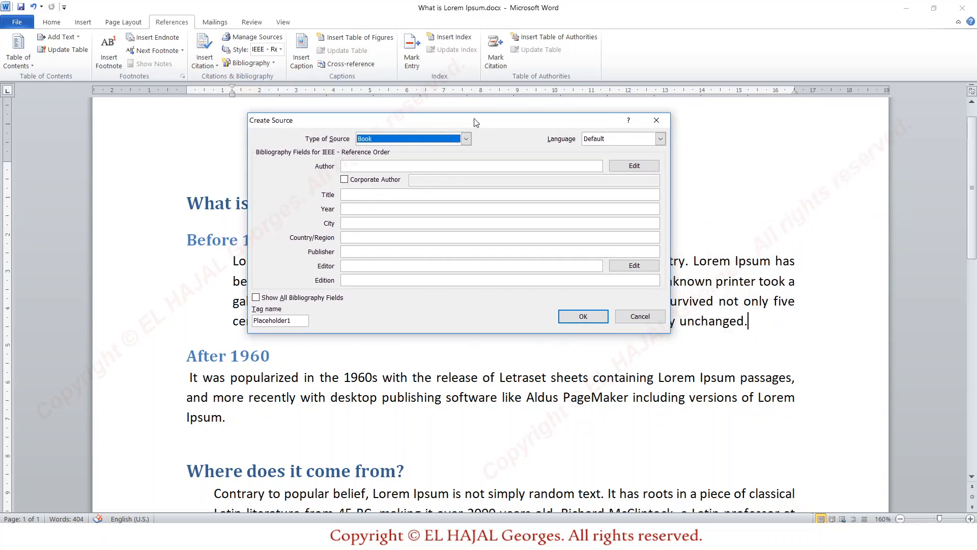
left_click(467, 138)
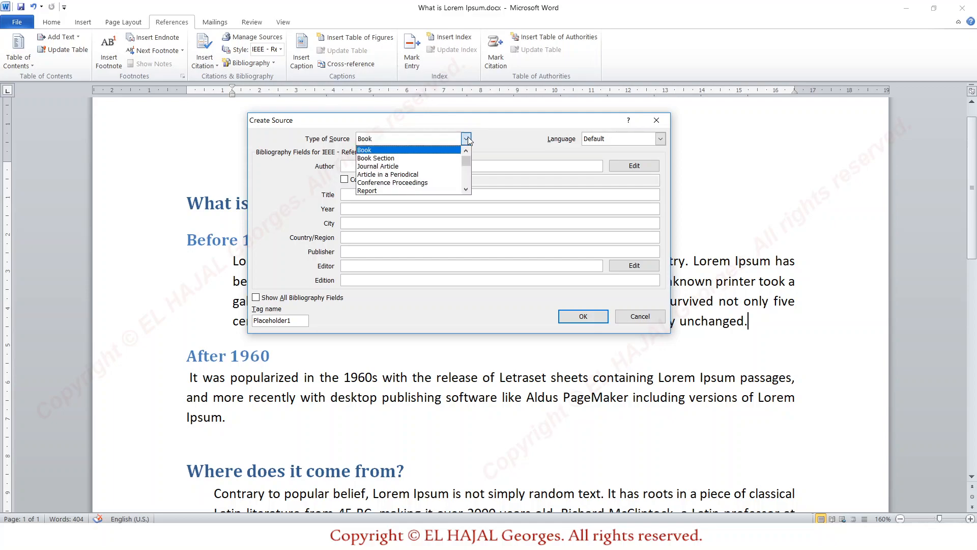
mouse_move(467, 161)
left_mouse_down()
mouse_move(467, 190)
mouse_move(469, 155)
left_mouse_up()
left_click(406, 150)
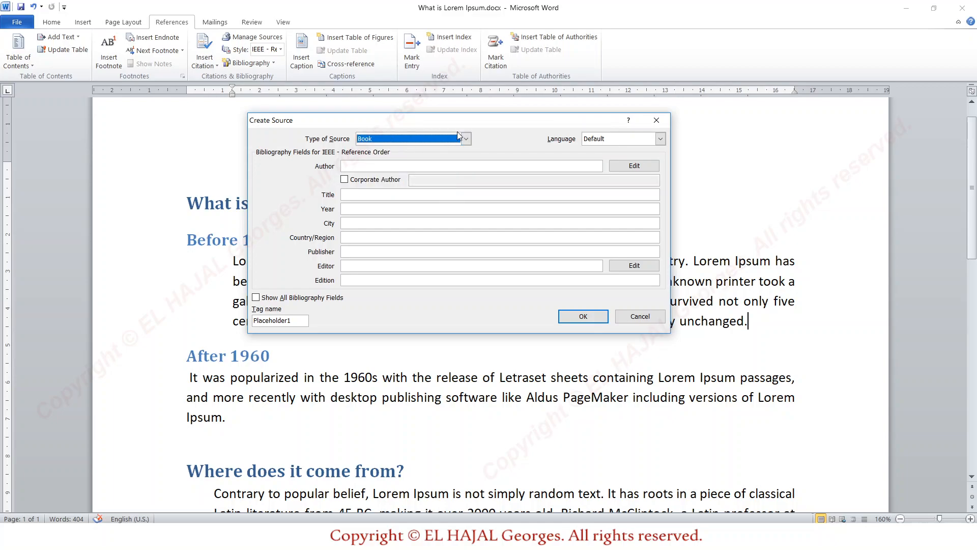
Enter the author's full name and the title "How to write a bibliography" for the book source
left_click(372, 165)
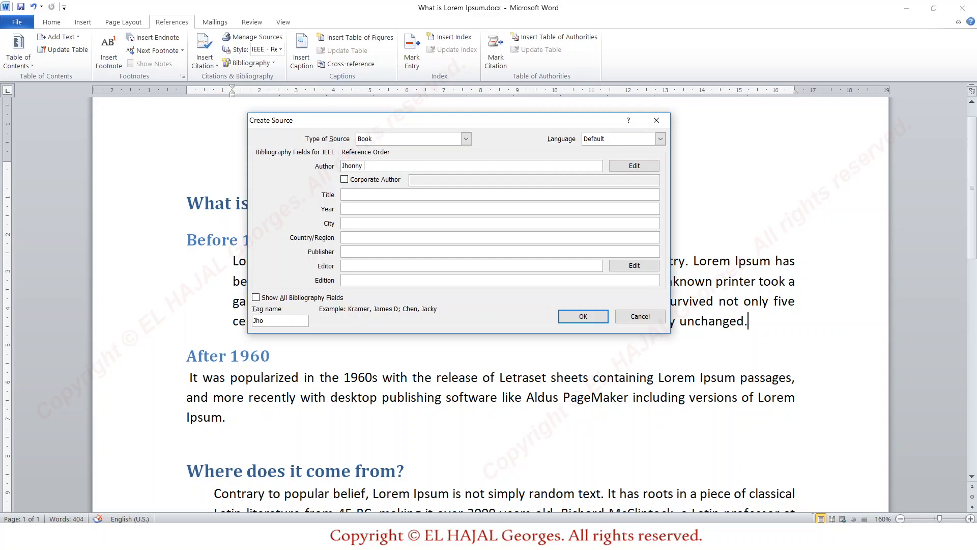
left_click(389, 192)
type("How to write ")
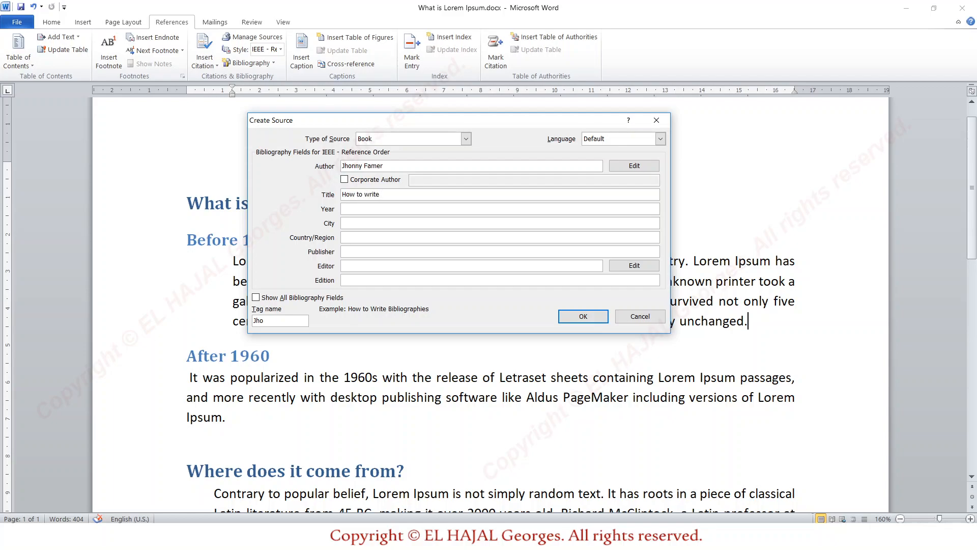
type("a bibliography")
key("Tab")
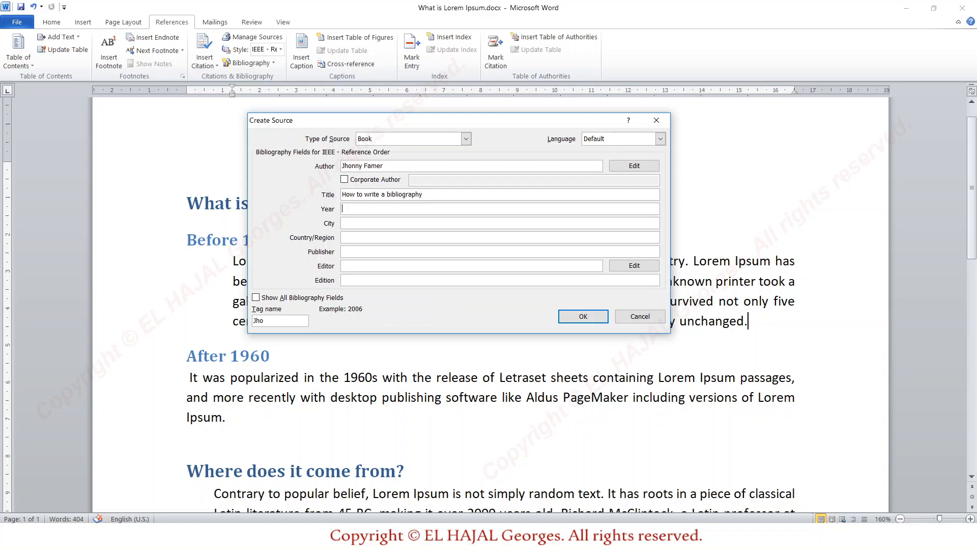
Set the source's year to 2020, its city to London and its country/region to "United kingdom"
type("2020")
key("Tab")
type("London")
key("Tab")
type("United kingdom")
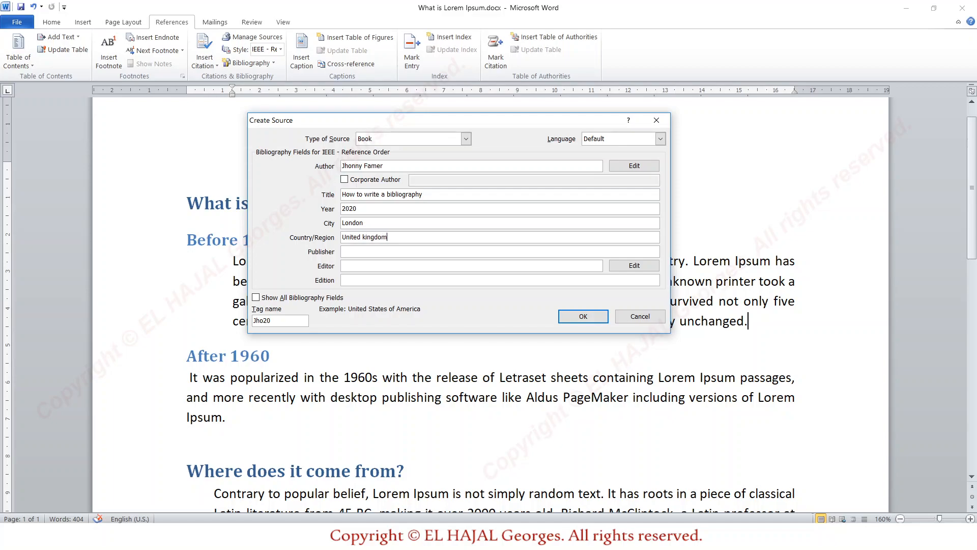
Set the publisher to "Adventure Works Press" and the edition to 2, and insert the source as a citation
key("Tab")
type("Adver")
type("ture Works")
type("Press")
key("Tab")
key("Tab")
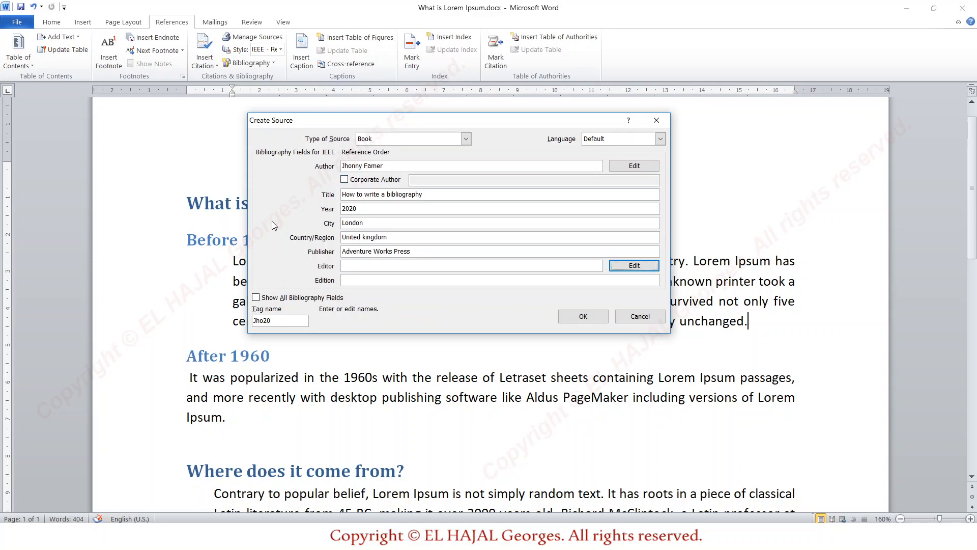
left_click(375, 281)
type("2")
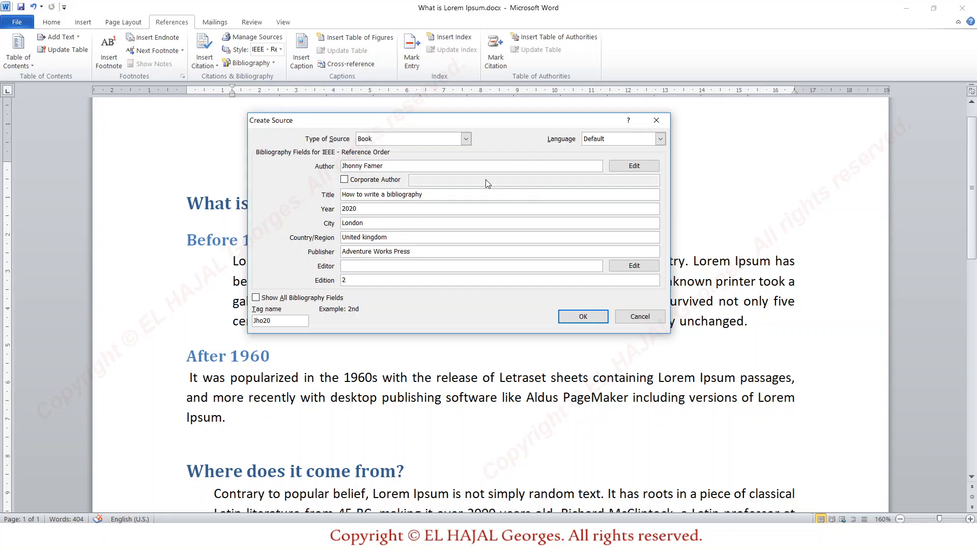
left_click(583, 318)
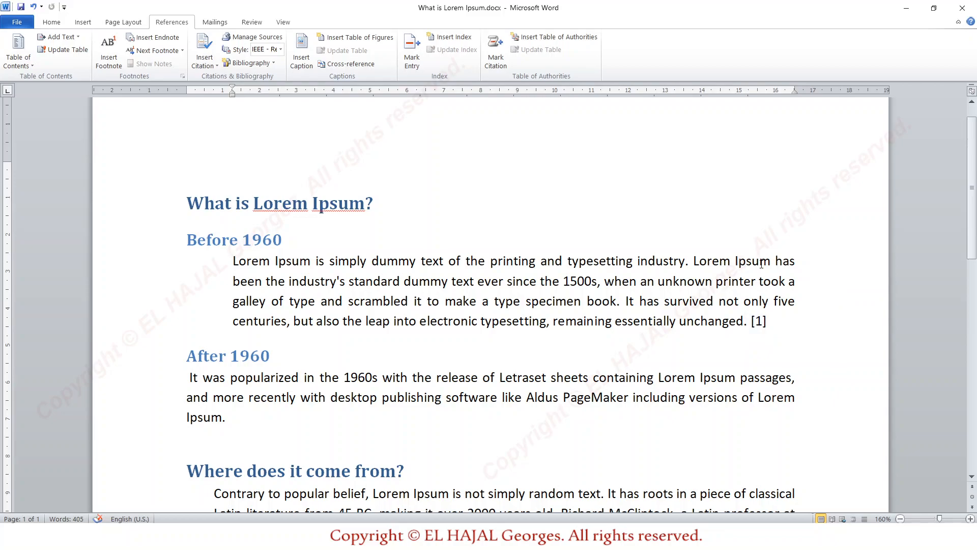
Start a new page after the final paragraph of the "Where can I get some?" section
scroll(705, 309, "down", 12)
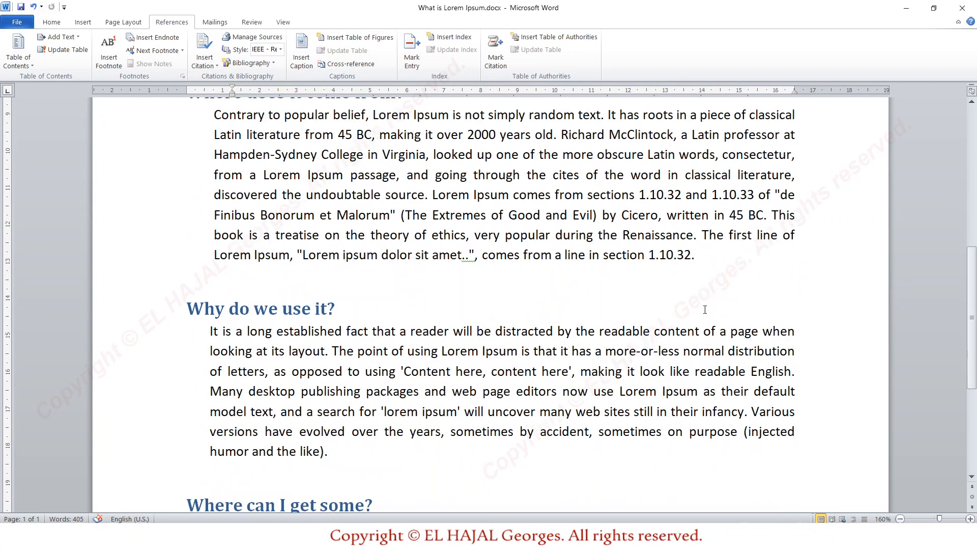
scroll(705, 309, "up", 12)
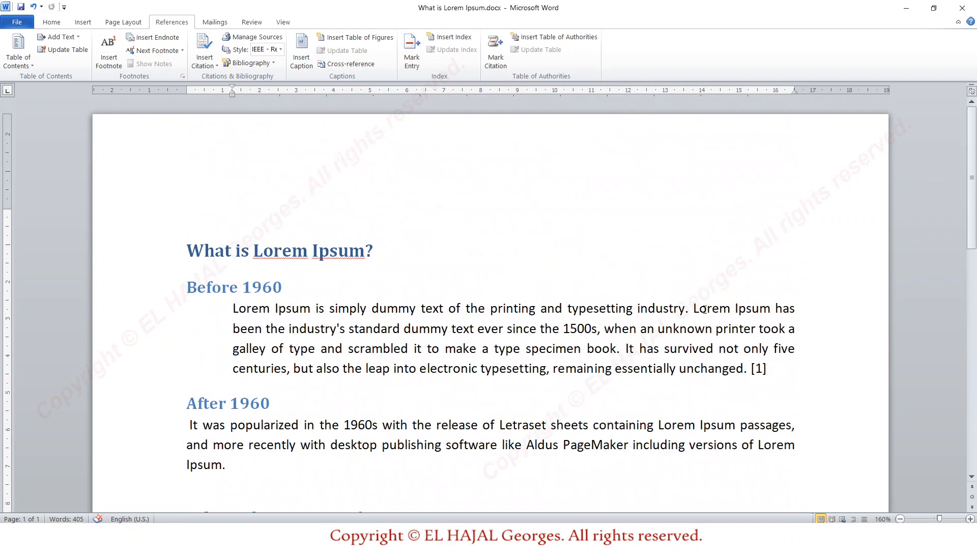
scroll(705, 310, "down", 12)
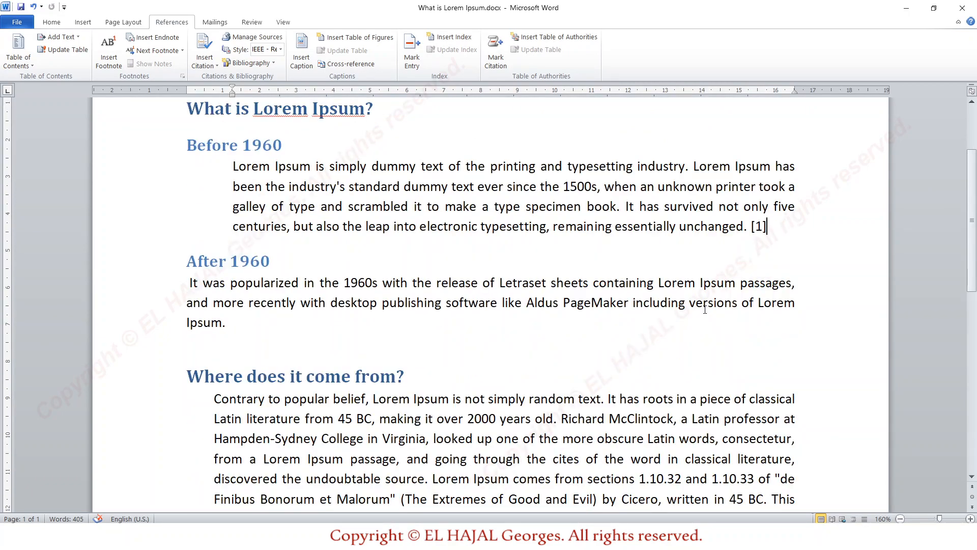
left_click(609, 372)
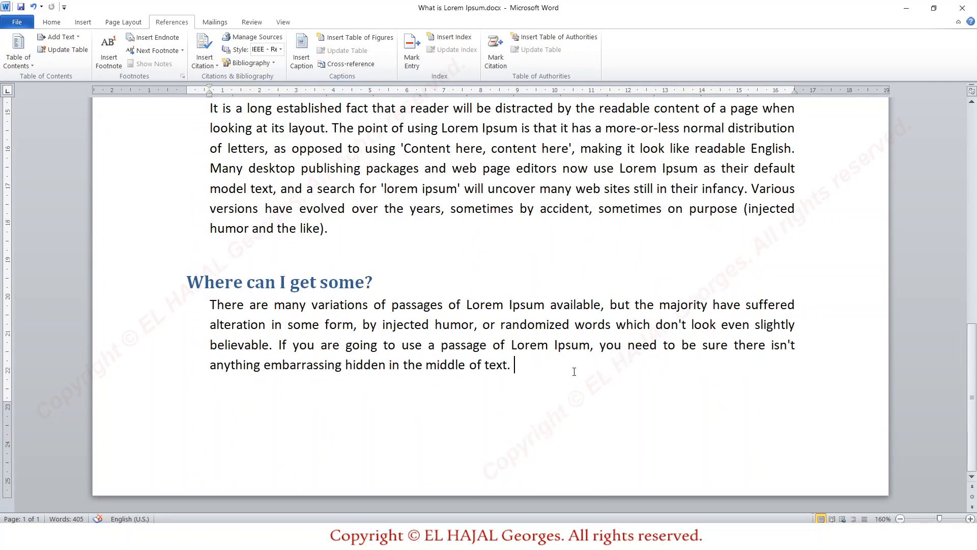
left_click(116, 25)
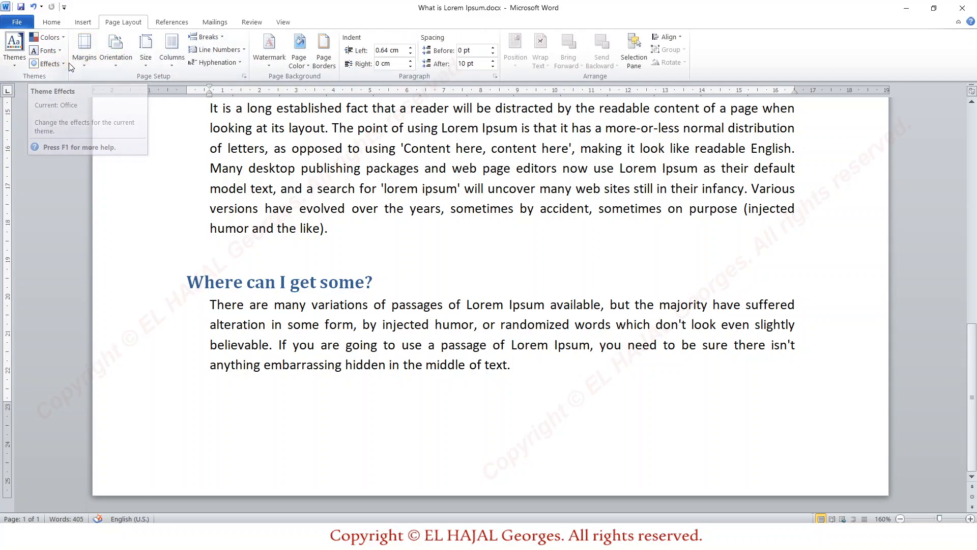
left_click(82, 22)
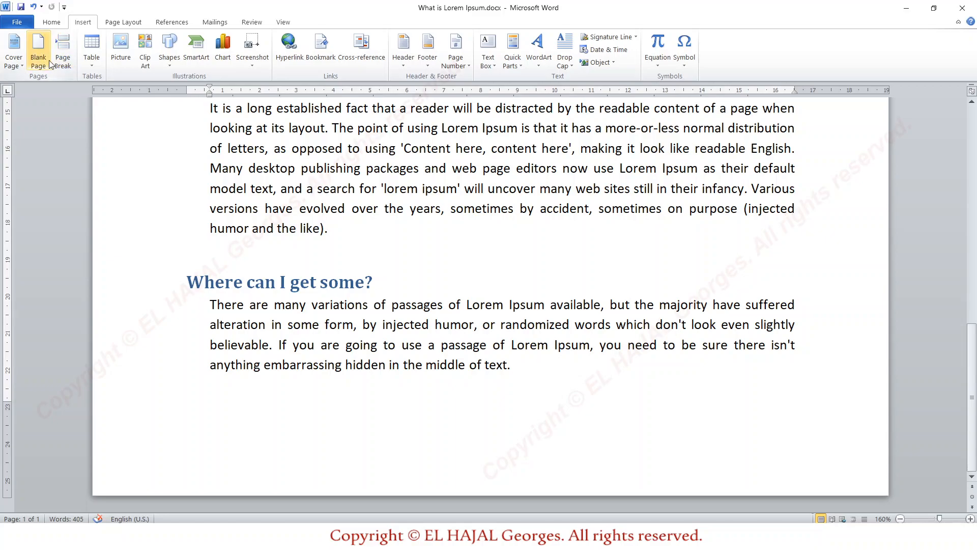
left_click(70, 58)
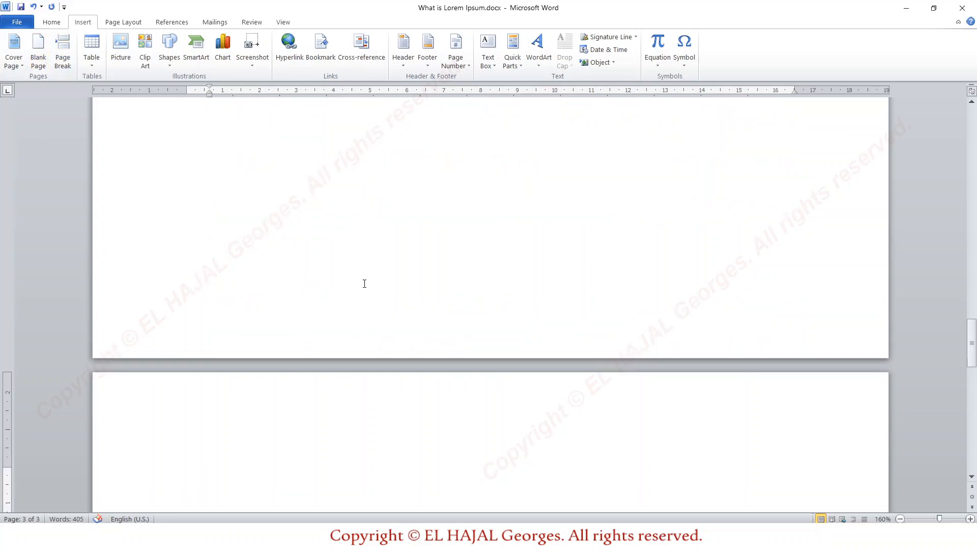
Insert the built-in Bibliography on the new page using the IEEE - Reference Order style
left_click(170, 23)
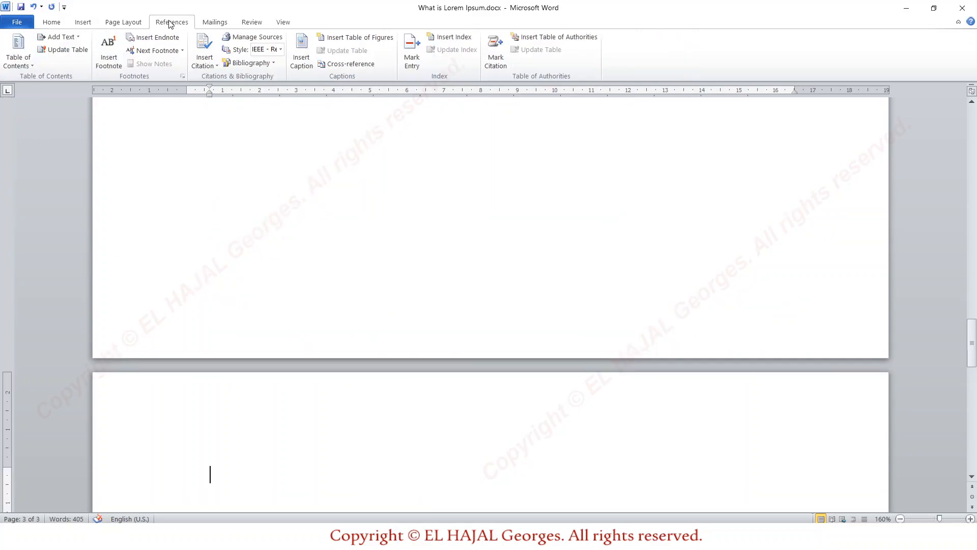
left_click(281, 50)
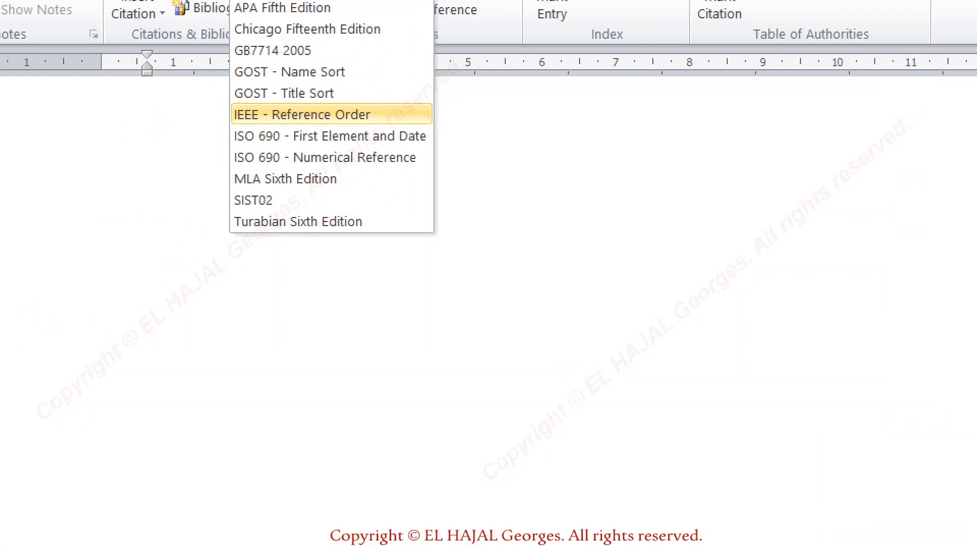
left_click(302, 115)
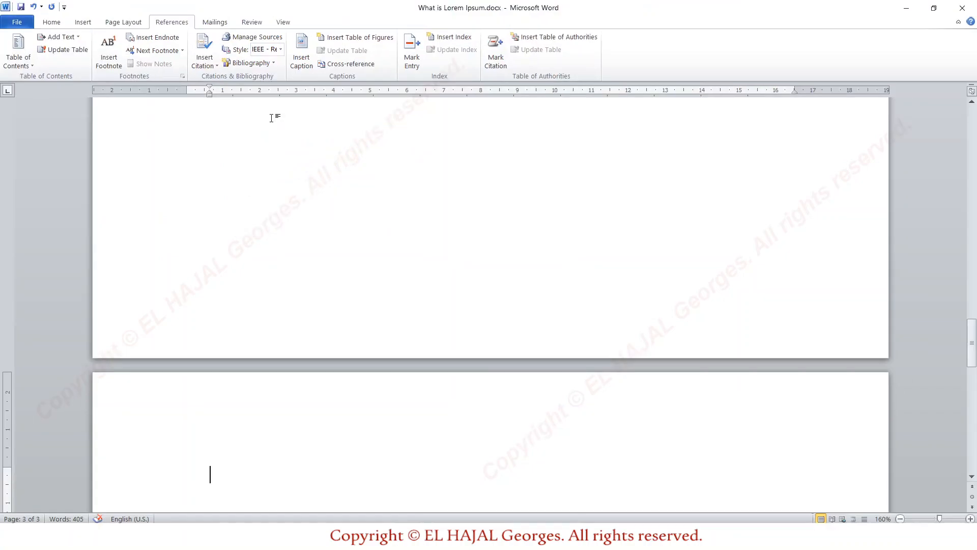
left_click(258, 10)
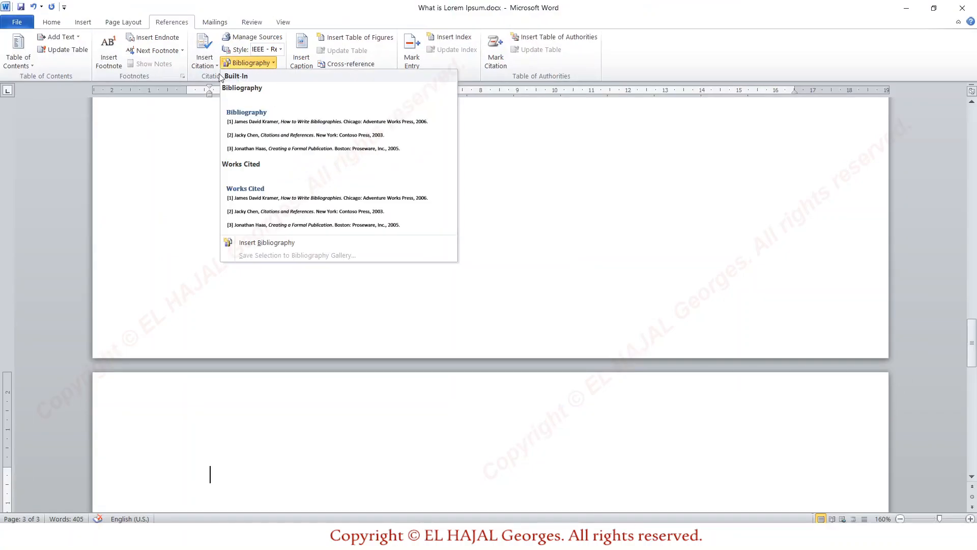
left_click(294, 123)
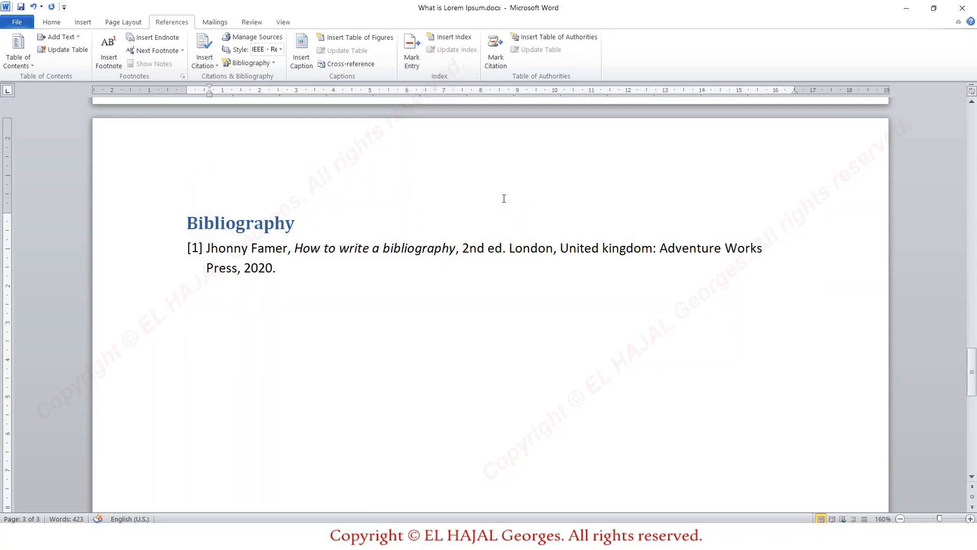
Delete the blank page between the end of the text and the bibliography
scroll(504, 198, "up", 10)
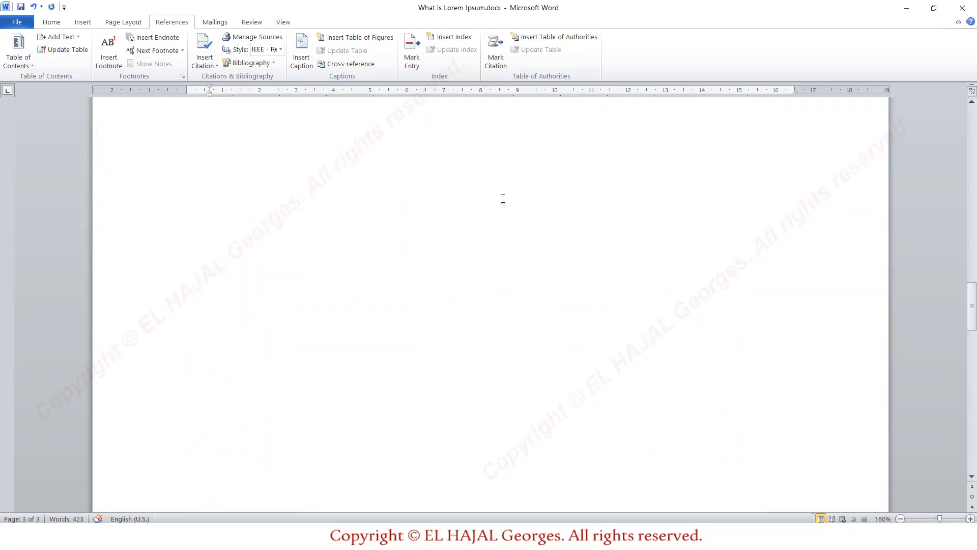
scroll(503, 201, "up", 8)
scroll(503, 201, "down", 8)
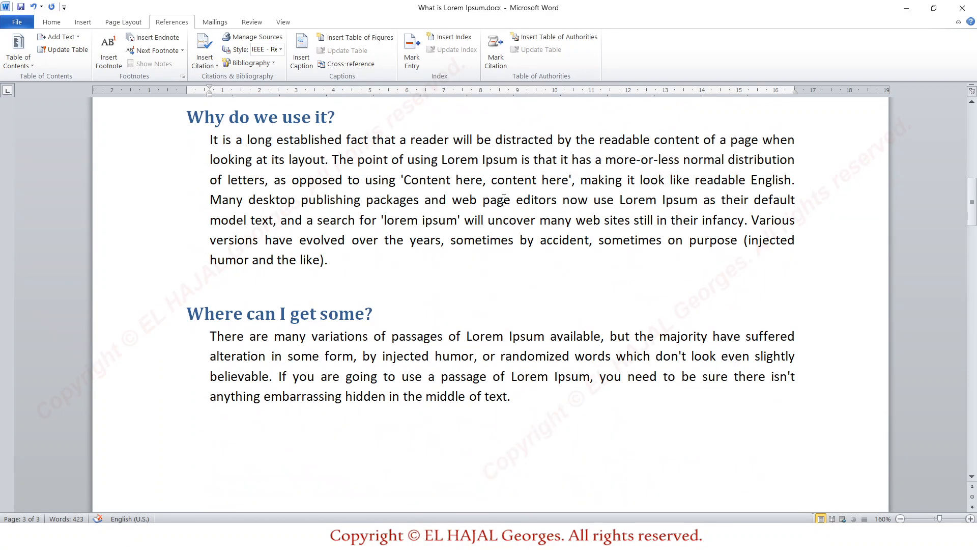
scroll(503, 201, "down", 5)
scroll(503, 201, "up", 6)
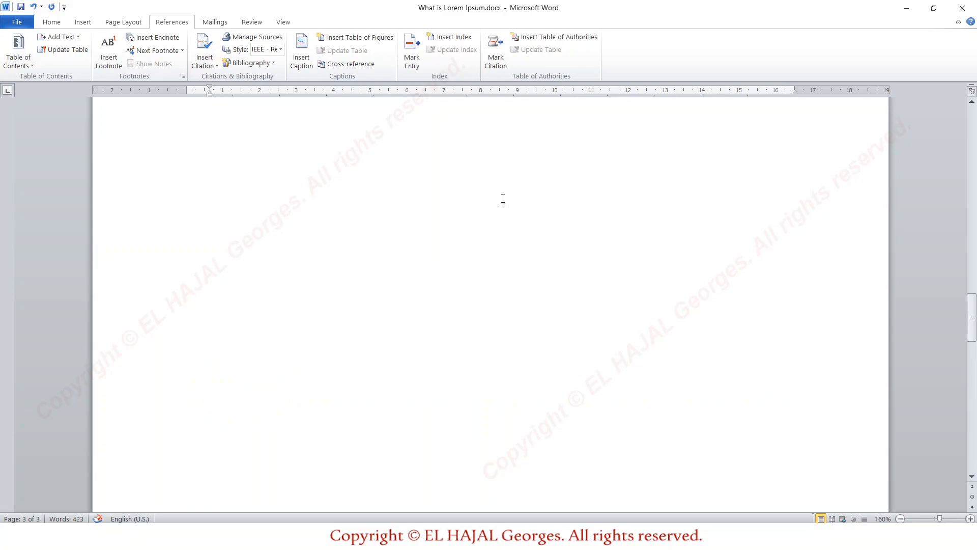
scroll(503, 202, "up", 4)
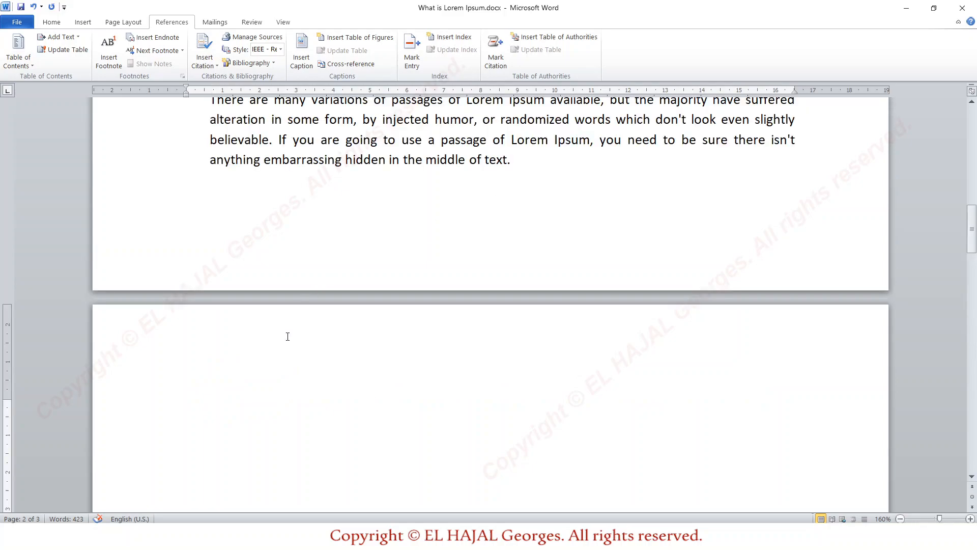
key("Delete")
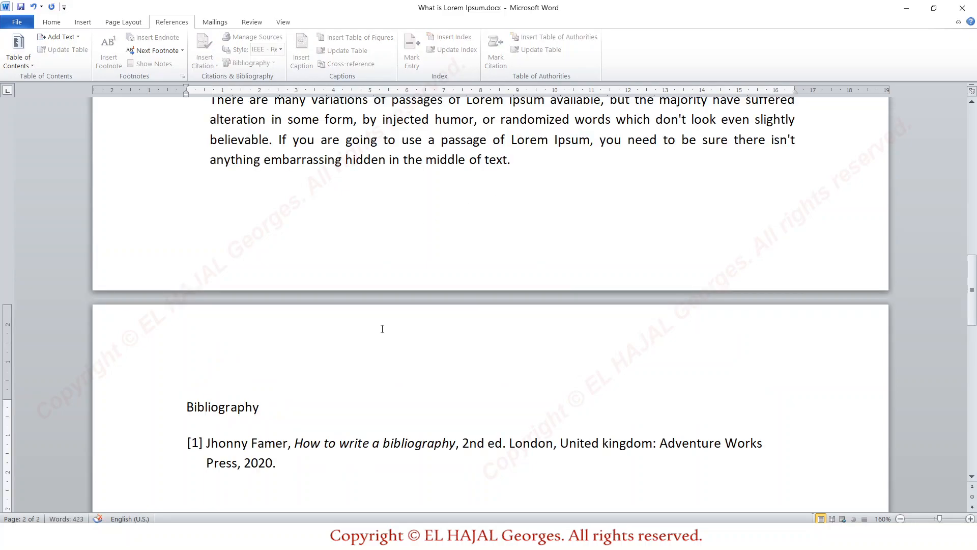
Start a new source for a citation at the end of the "Where does it come from?" paragraph
scroll(507, 235, "up", 5)
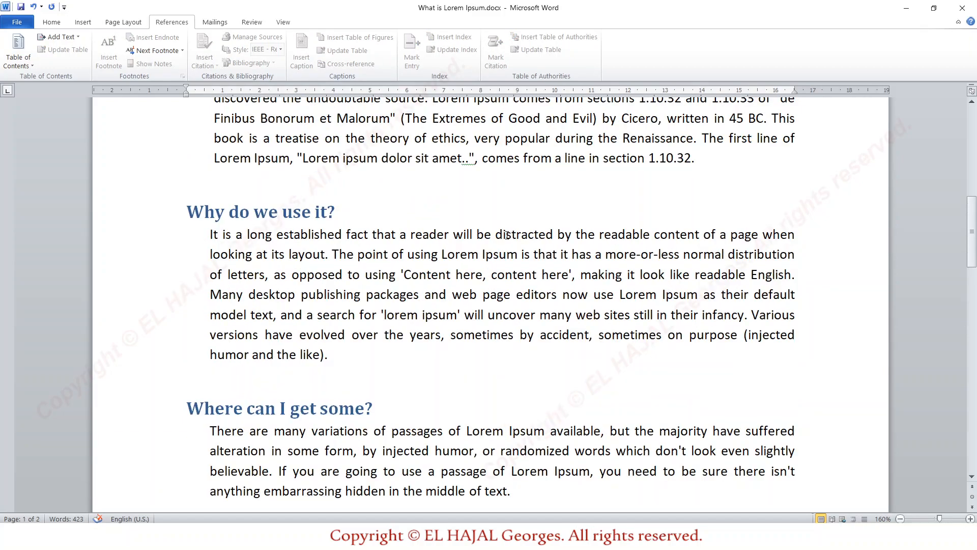
scroll(507, 236, "up", 4)
scroll(507, 235, "down", 5)
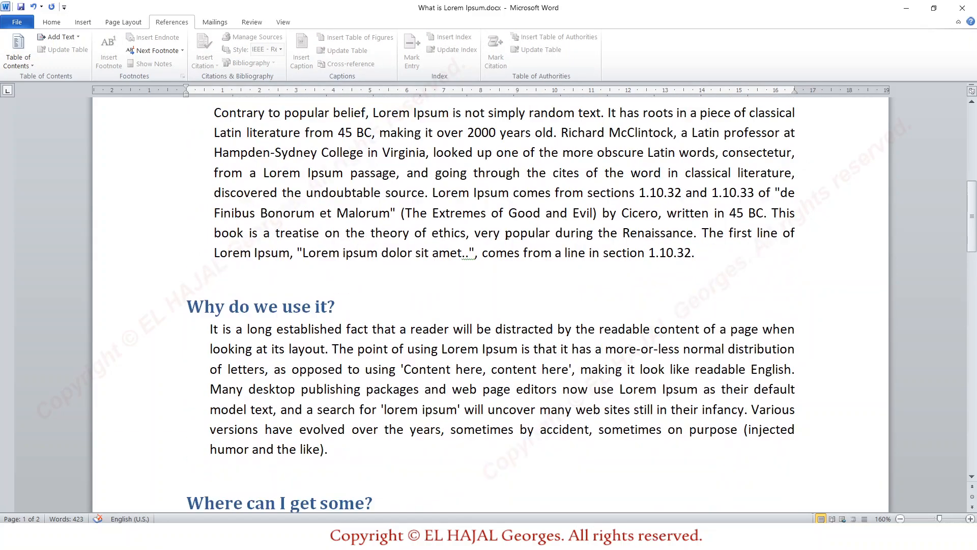
scroll(562, 187, "up", 2)
left_click(696, 205)
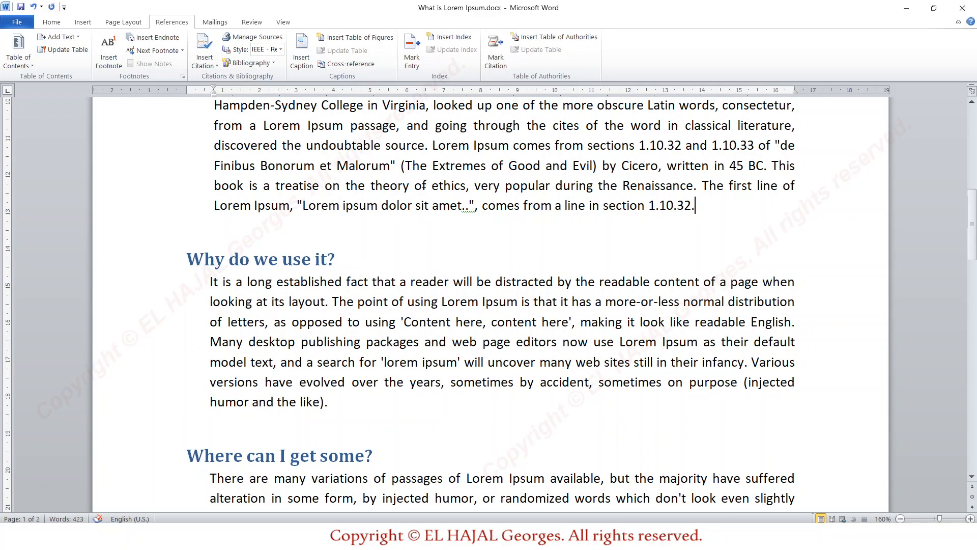
left_click(214, 69)
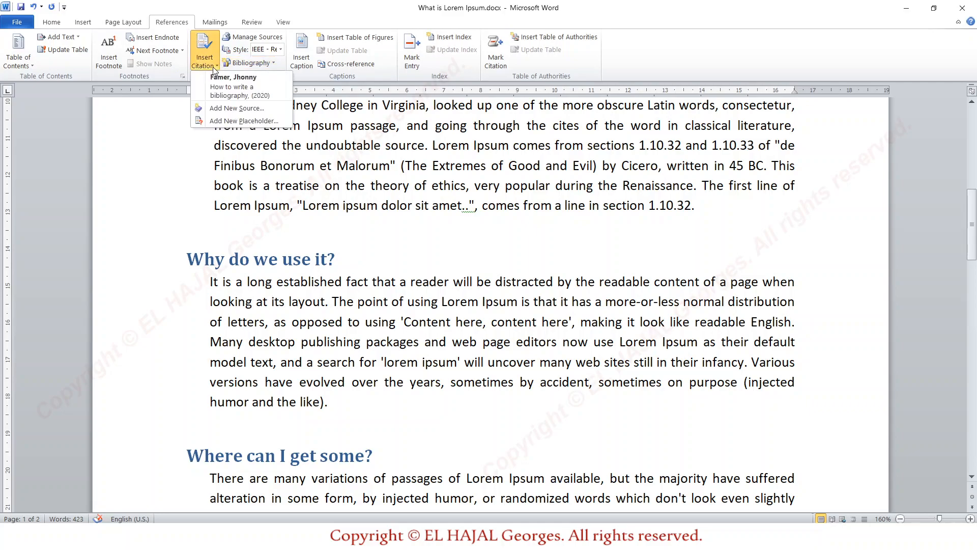
left_click(243, 110)
Enter the author's full name, the title "How to write a Bibliography" and the year 2020 for the book source
left_click(379, 165)
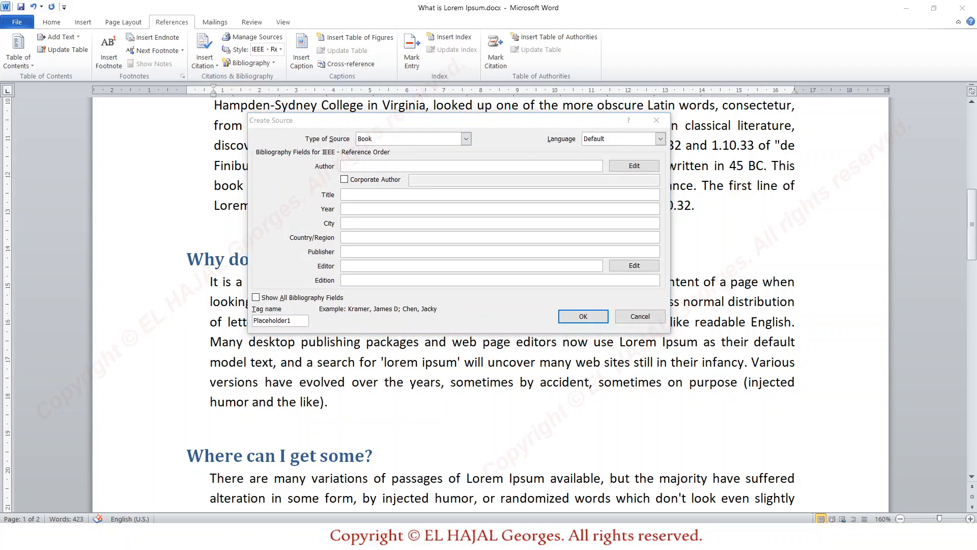
left_click(355, 163)
left_click(351, 195)
type("How to write a Bibliography")
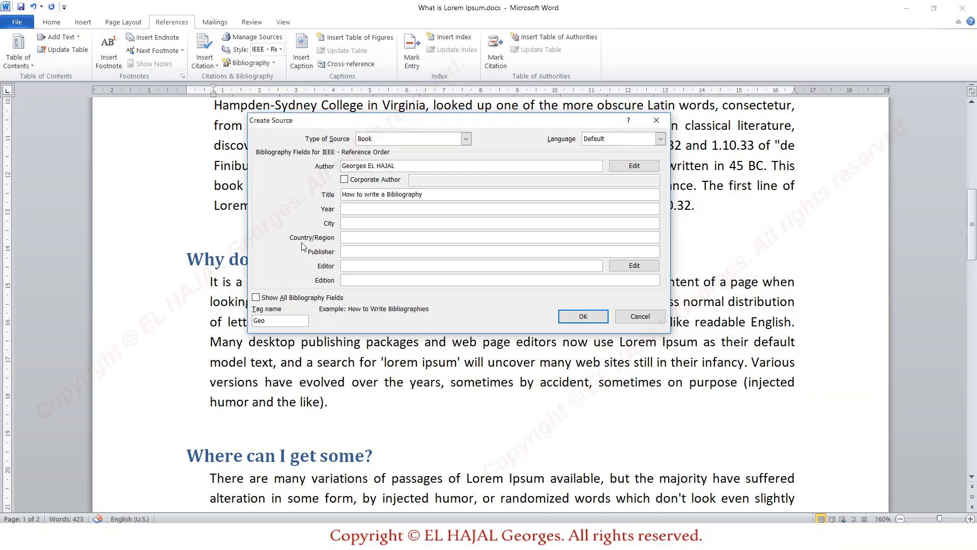
left_click(352, 209)
type("2020")
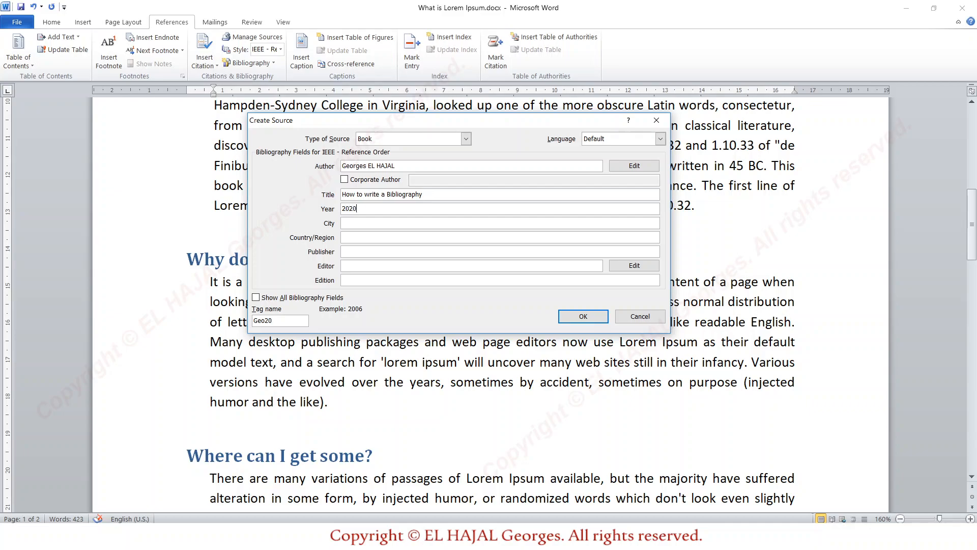
Set the source's city to "New York" and its country/region to "United States of America"
left_click(359, 224)
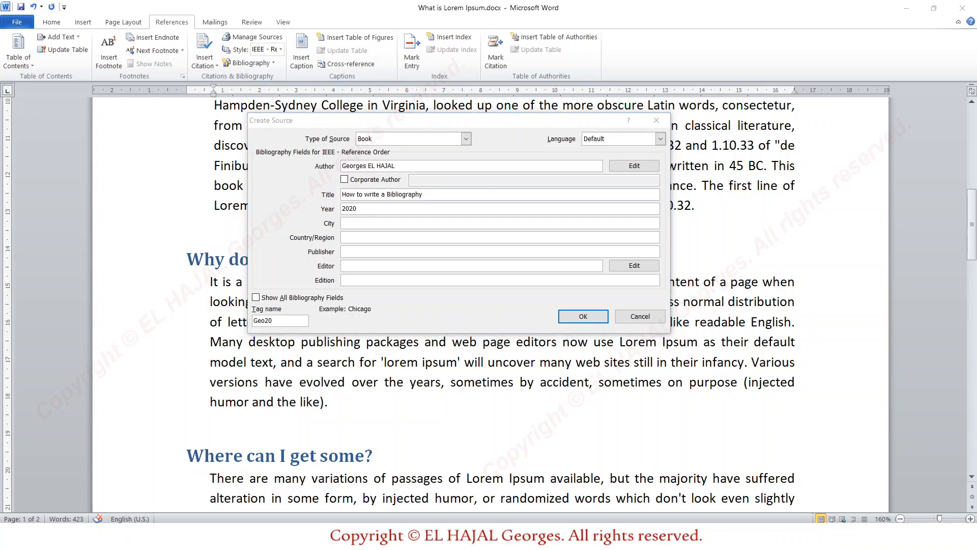
left_click(364, 223)
type("New York")
left_click(363, 238)
type("United States of America")
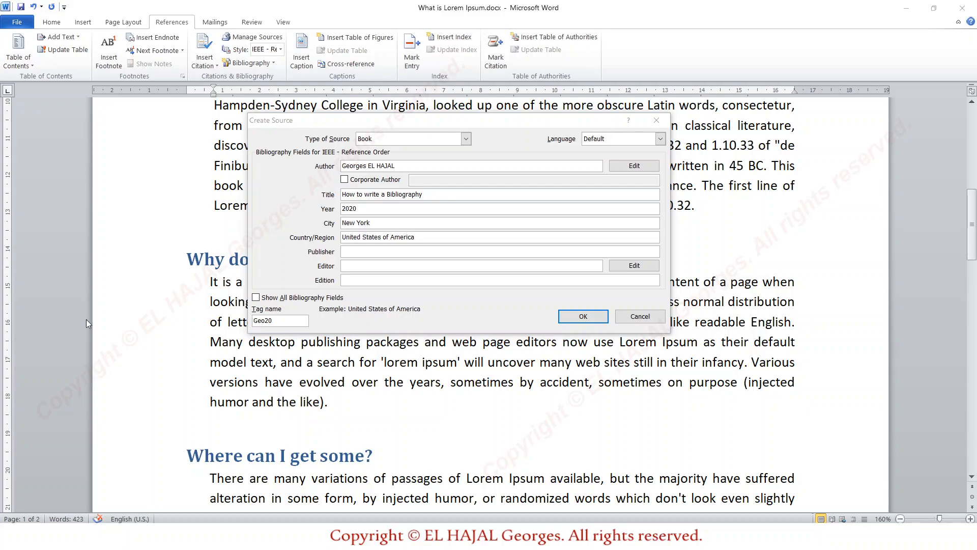
Set the publisher to "Adventure Works Press" and the edition to 1, and insert this source as a citation
left_click(355, 250)
type("Adventure Works Press")
left_click(350, 279)
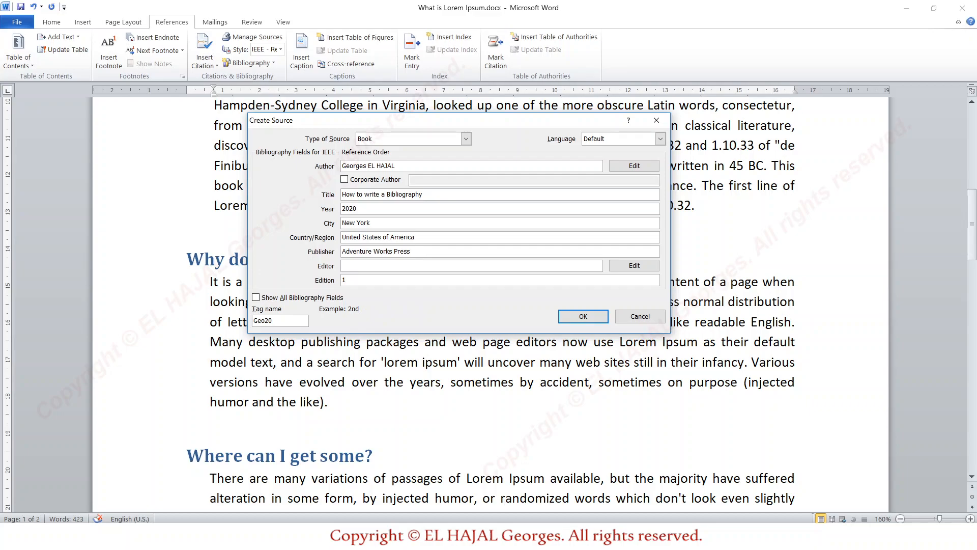
left_click(566, 318)
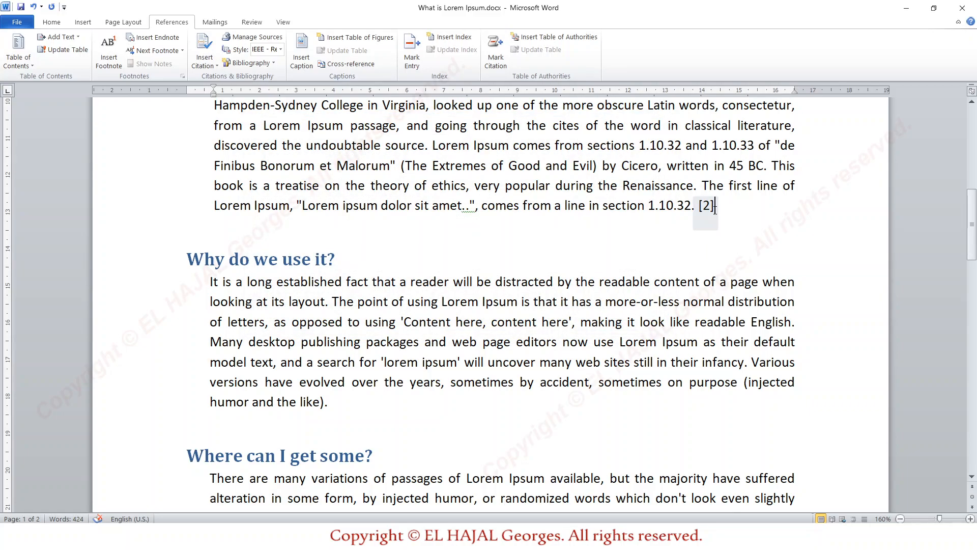
Update the bibliography on the last page to include the newly cited book
scroll(600, 268, "down", 8)
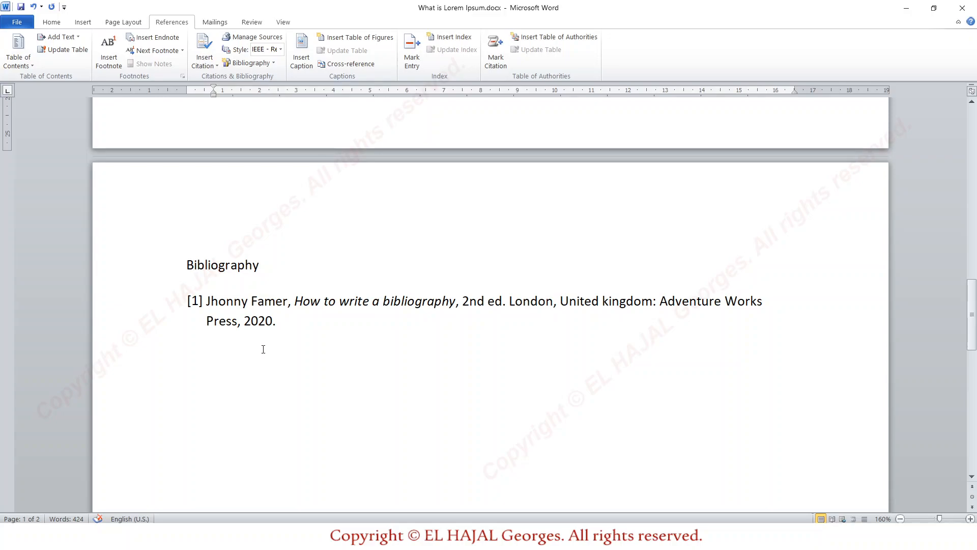
left_click(232, 265)
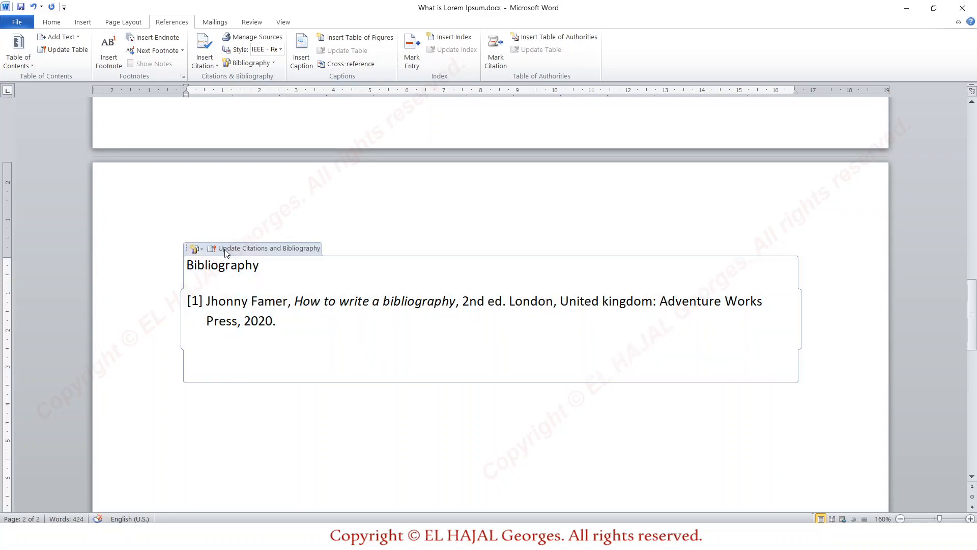
left_click(228, 249)
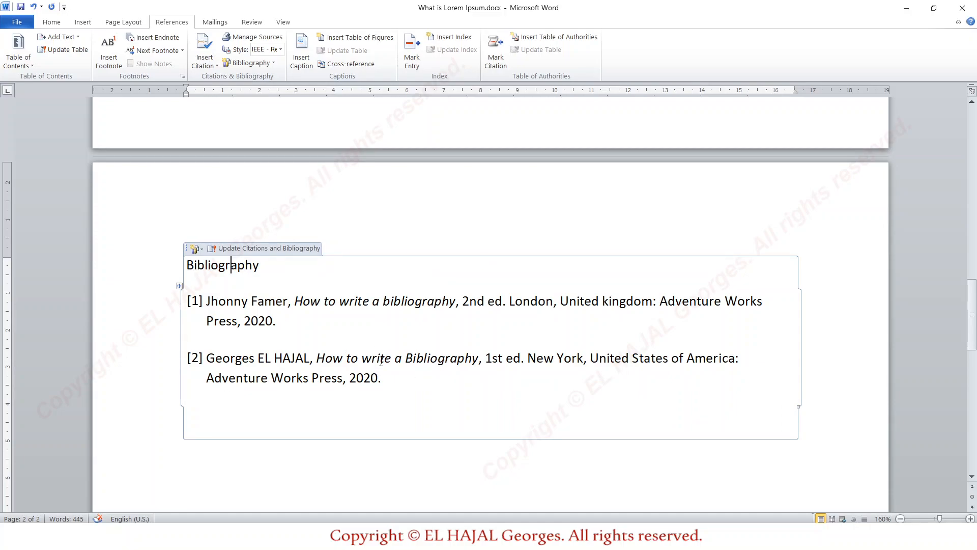
Examine the document's current sources in the Source Manager and the bibliography fields of both cited books without changing them
scroll(416, 329, "up", 5)
scroll(416, 329, "up", 10)
scroll(416, 329, "down", 4)
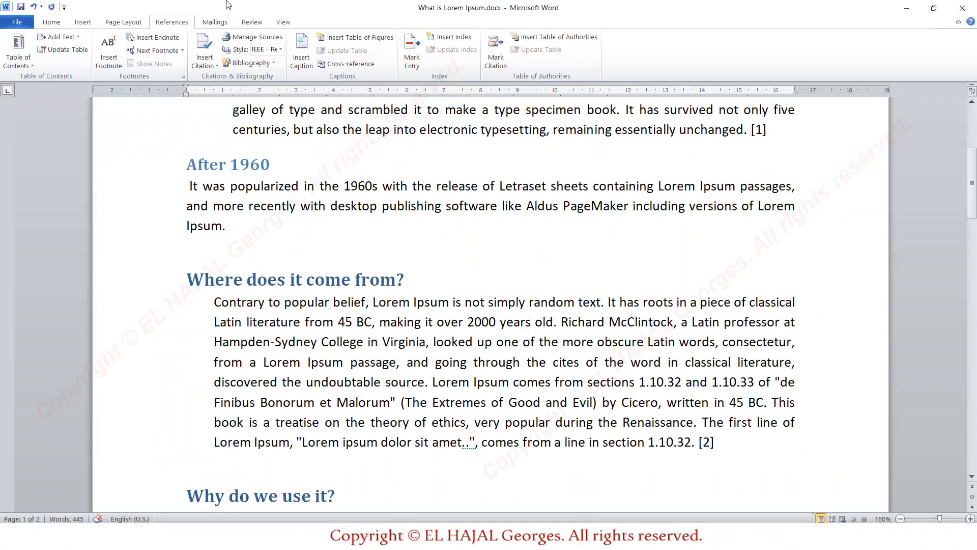
left_click(255, 37)
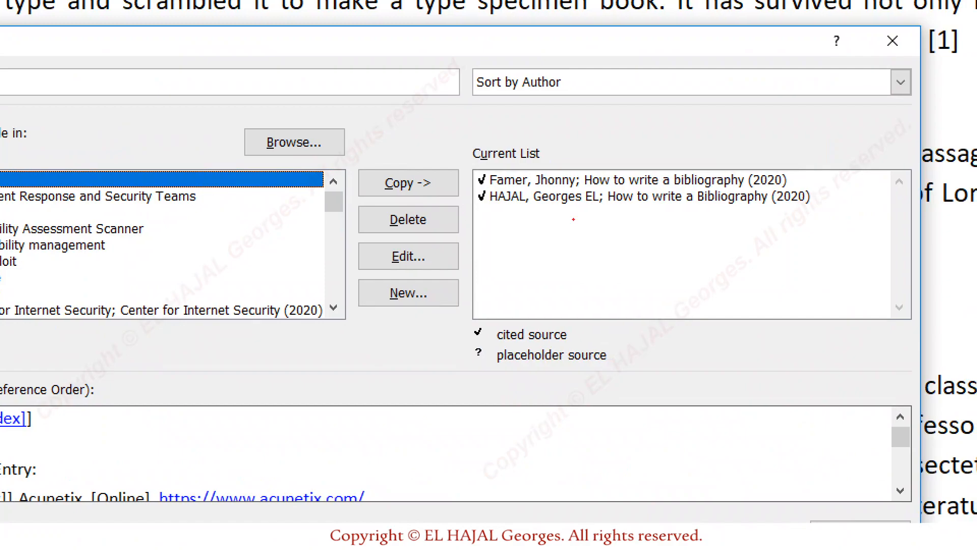
left_click_drag(481, 207, 550, 209)
left_click_drag(476, 190, 527, 189)
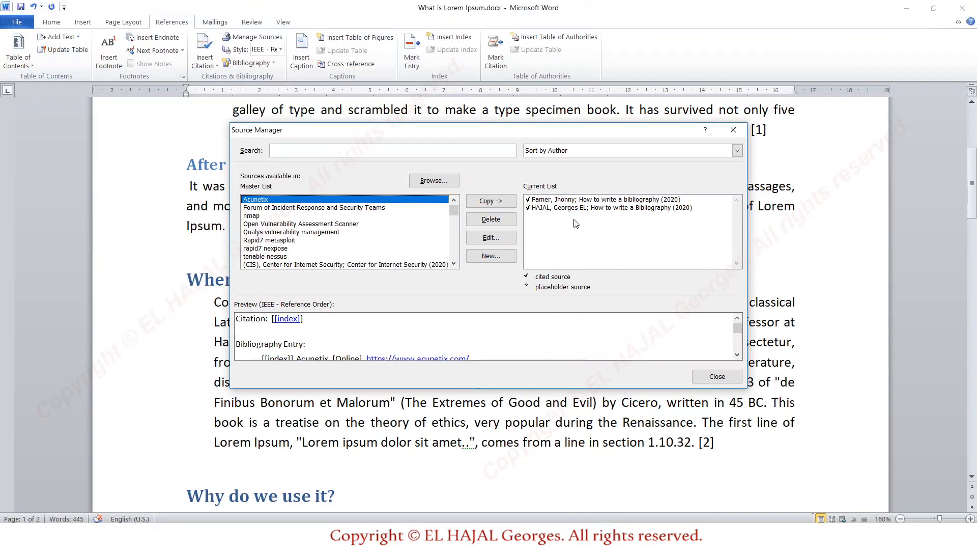
left_click(590, 196)
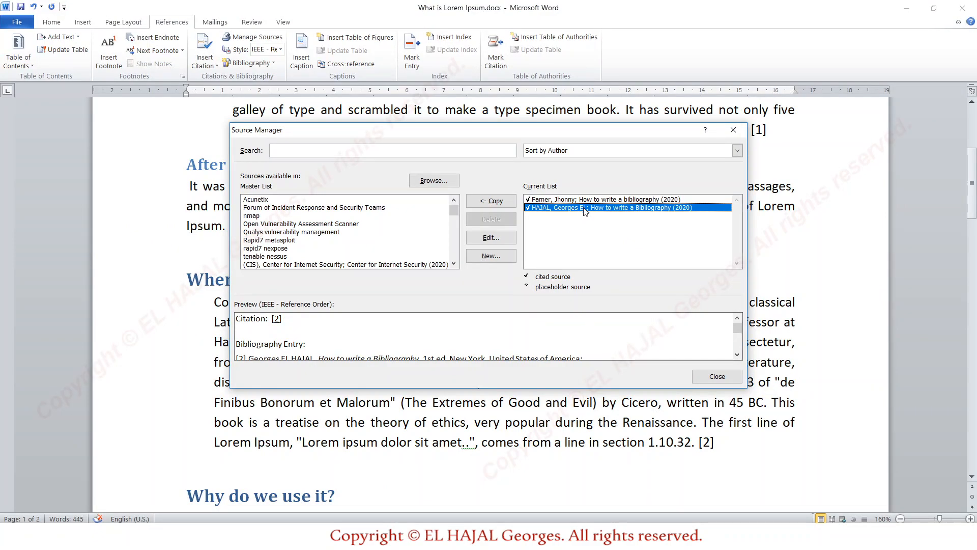
left_click(511, 237)
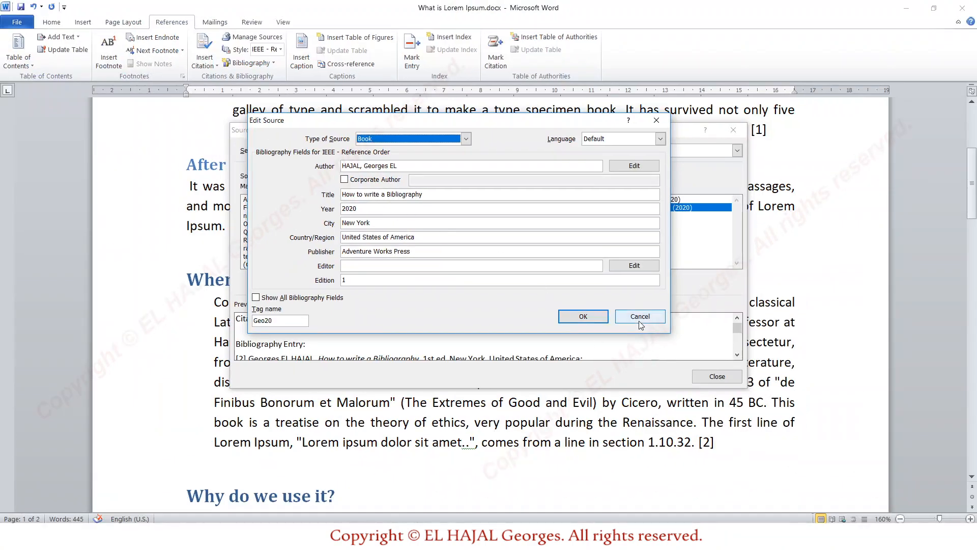
left_click(911, 447)
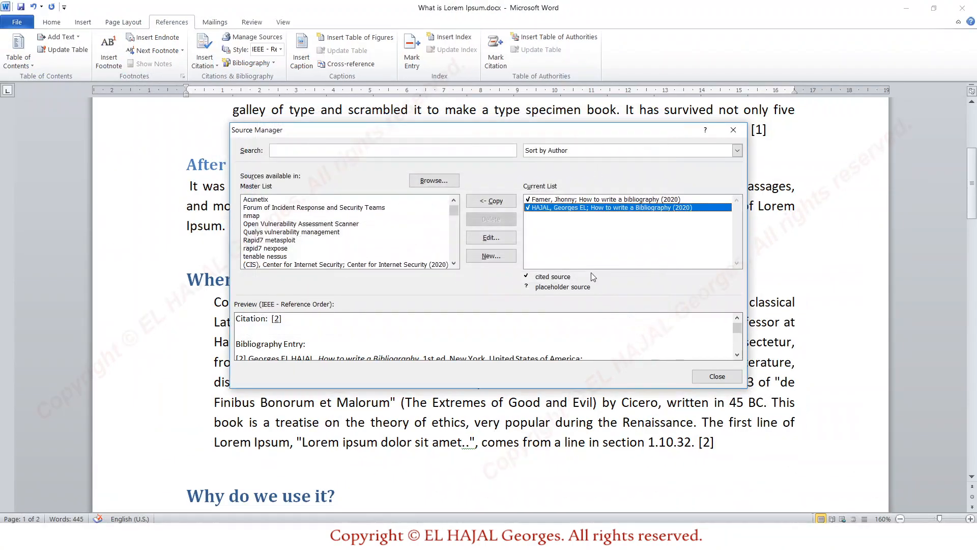
left_click(564, 200)
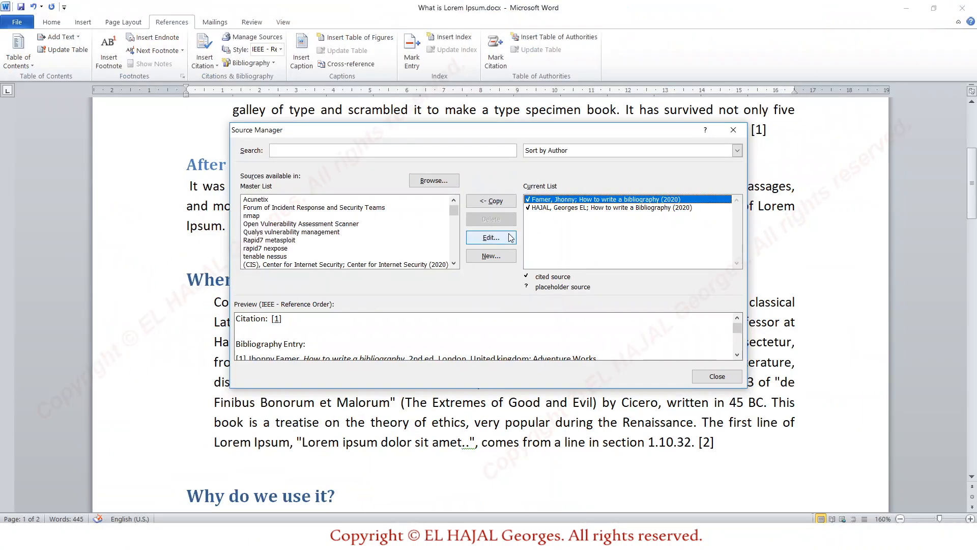
left_click(413, 265)
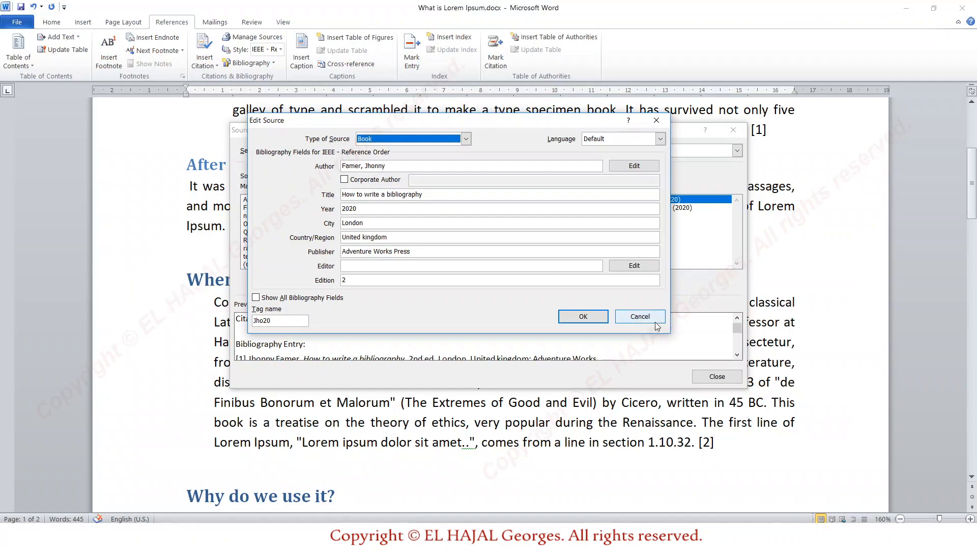
left_click(767, 447)
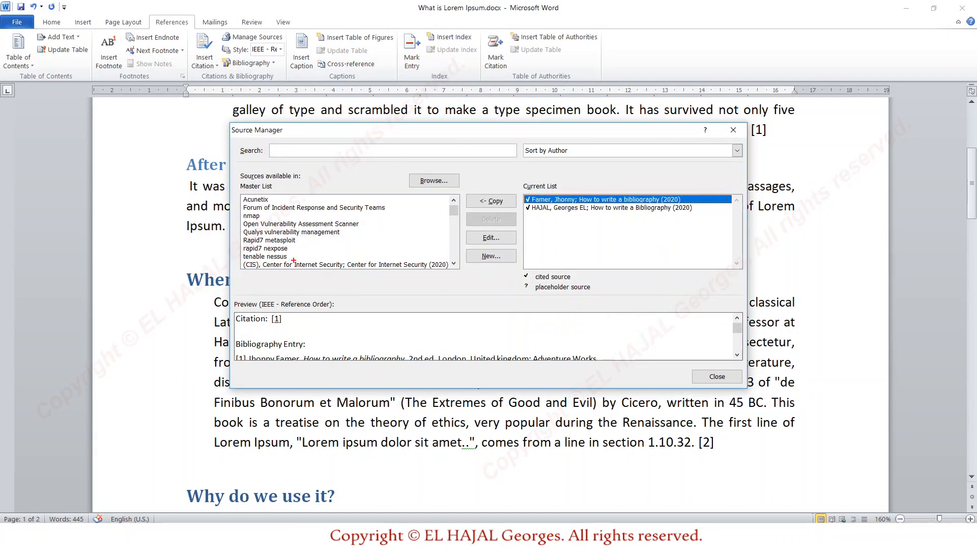
Copy the "Open Vulnerability Assessment Scanner" source from the master list to the document's current list and close the Source Manager
mouse_move(236, 278)
left_mouse_down()
mouse_move(402, 272)
mouse_move(447, 222)
mouse_move(374, 173)
mouse_move(240, 190)
mouse_move(238, 268)
mouse_move(248, 277)
left_mouse_up()
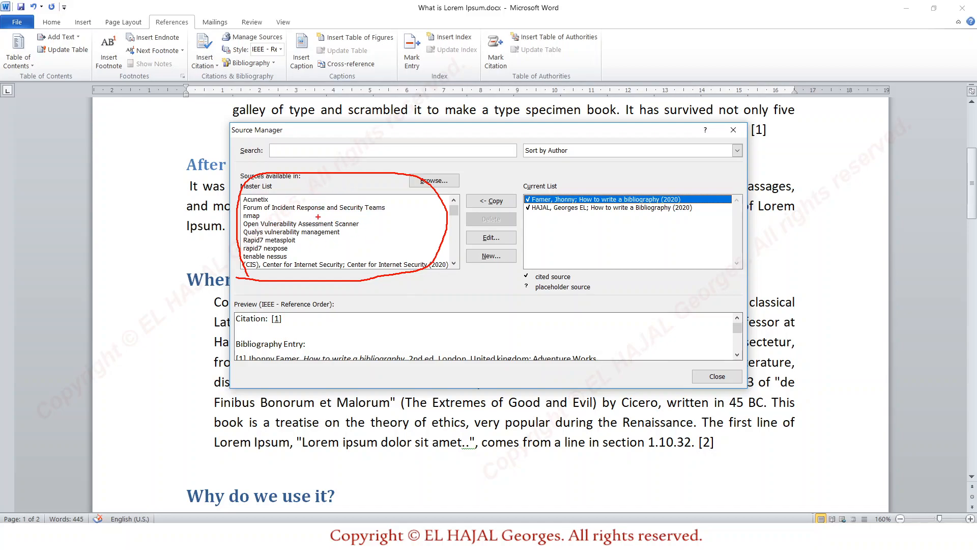
key("Escape")
left_click(339, 224)
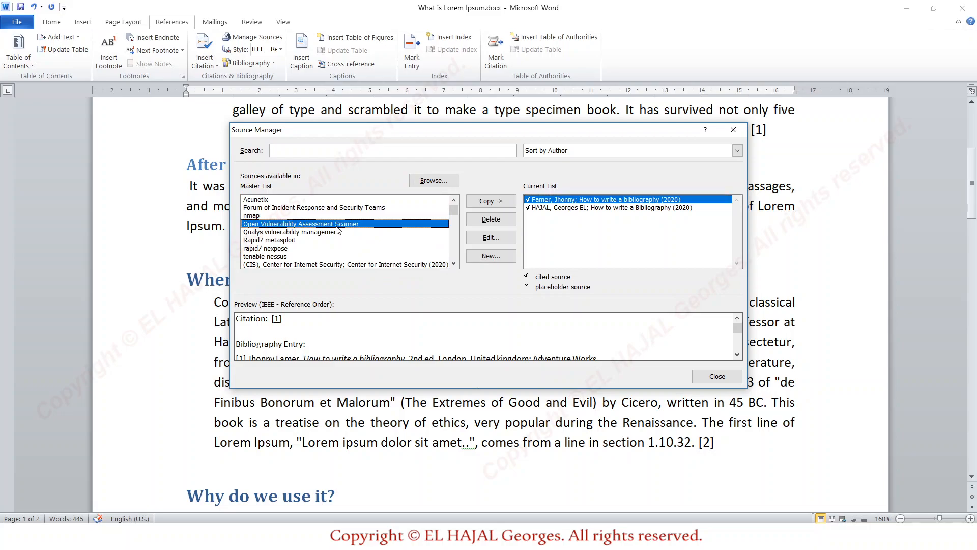
left_click(484, 204)
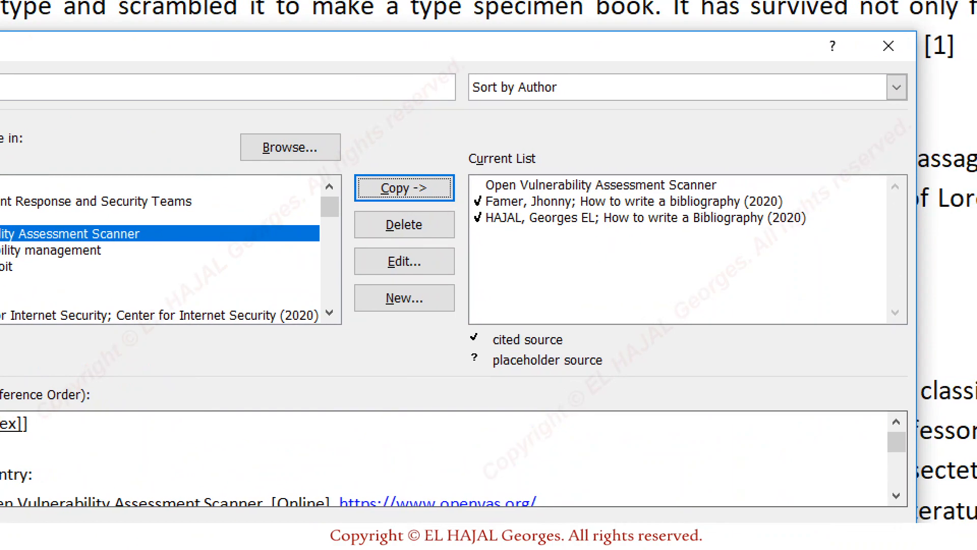
mouse_move(480, 198)
left_mouse_down()
mouse_move(467, 206)
mouse_move(481, 196)
mouse_move(480, 224)
mouse_move(484, 176)
mouse_move(733, 183)
mouse_move(647, 199)
mouse_move(498, 200)
mouse_move(455, 188)
left_mouse_up()
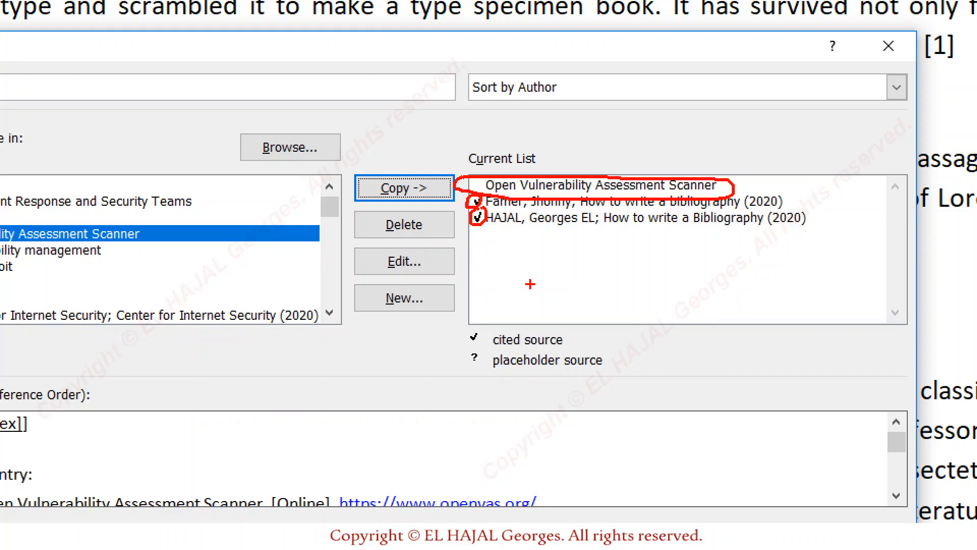
key("Escape")
left_click(716, 382)
Update the bibliography to include the added "Open Vulnerability Assessment Scanner" source
scroll(512, 316, "down", 10)
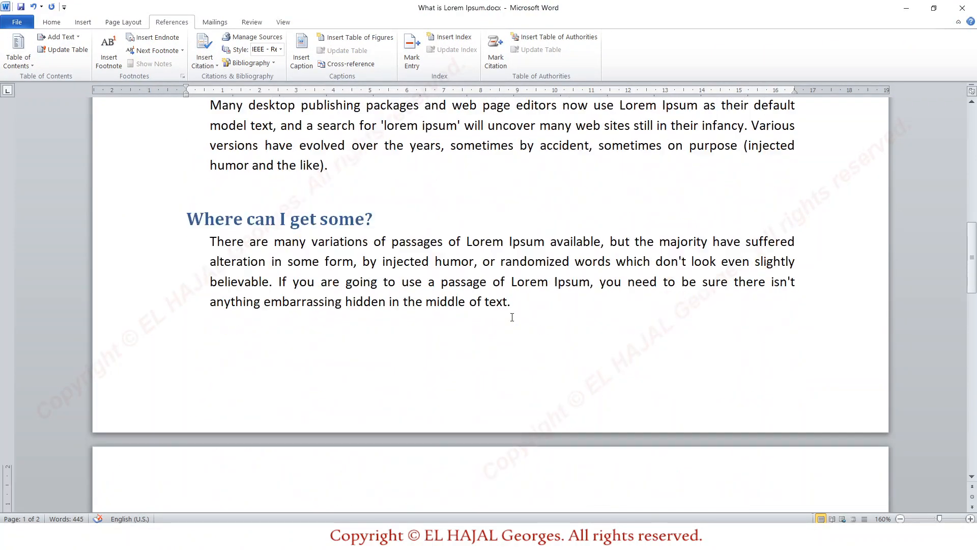
scroll(513, 317, "down", 3)
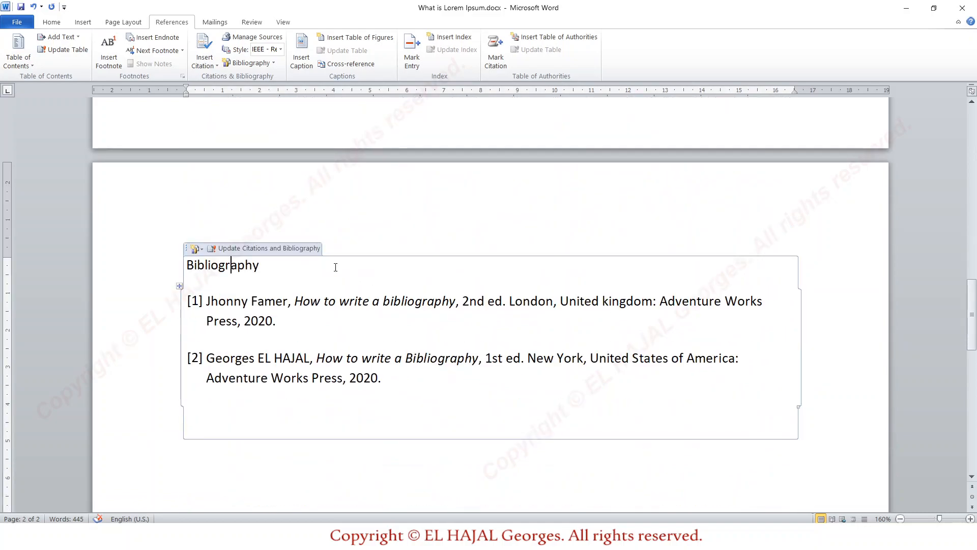
left_click(269, 249)
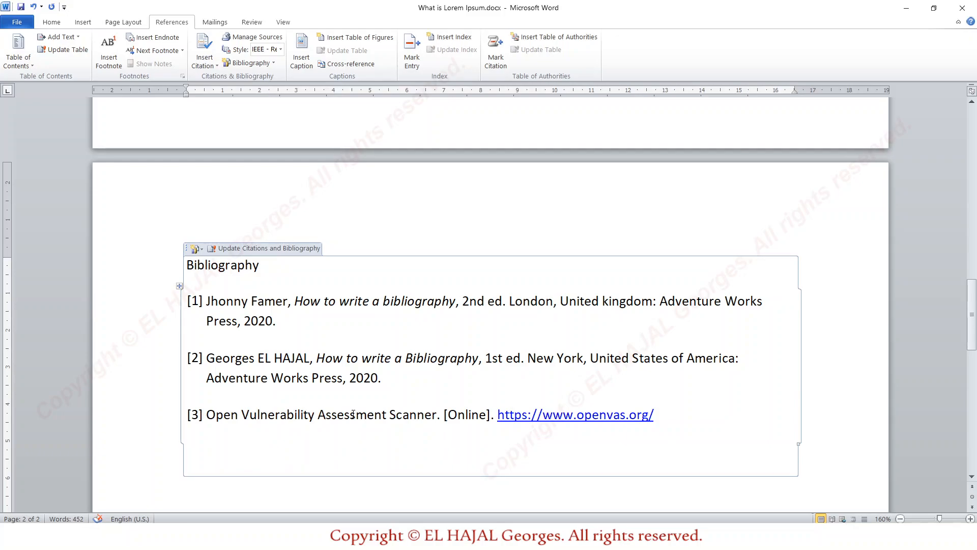
Delete the "Open Vulnerability Assessment Scanner" source from the document's current source list and close the Source Manager
scroll(524, 279, "up", 10)
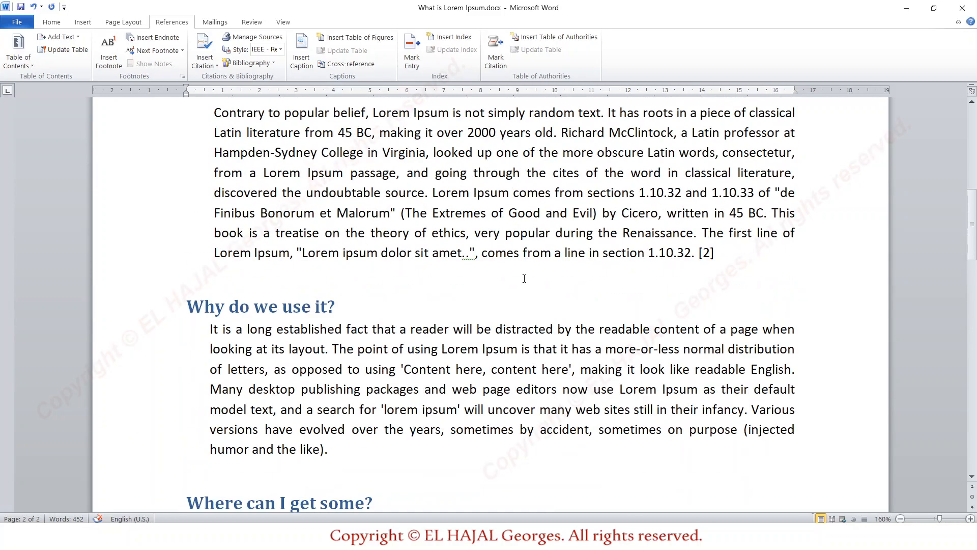
scroll(554, 312, "down", 2)
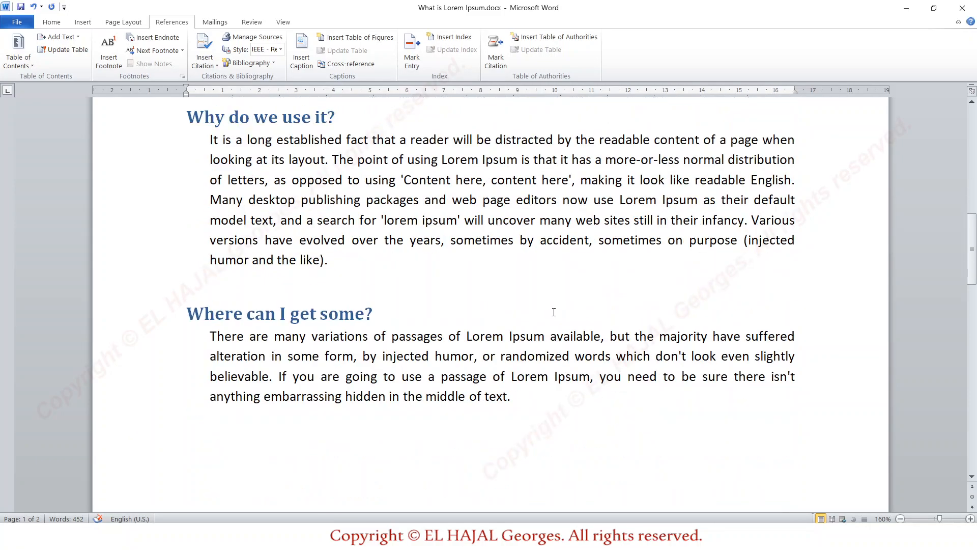
scroll(554, 311, "up", 10)
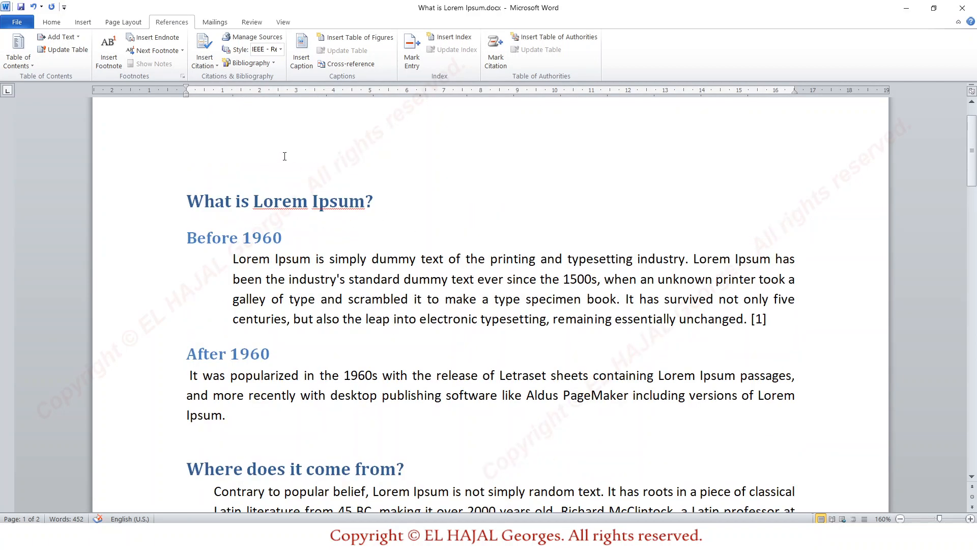
left_click(253, 37)
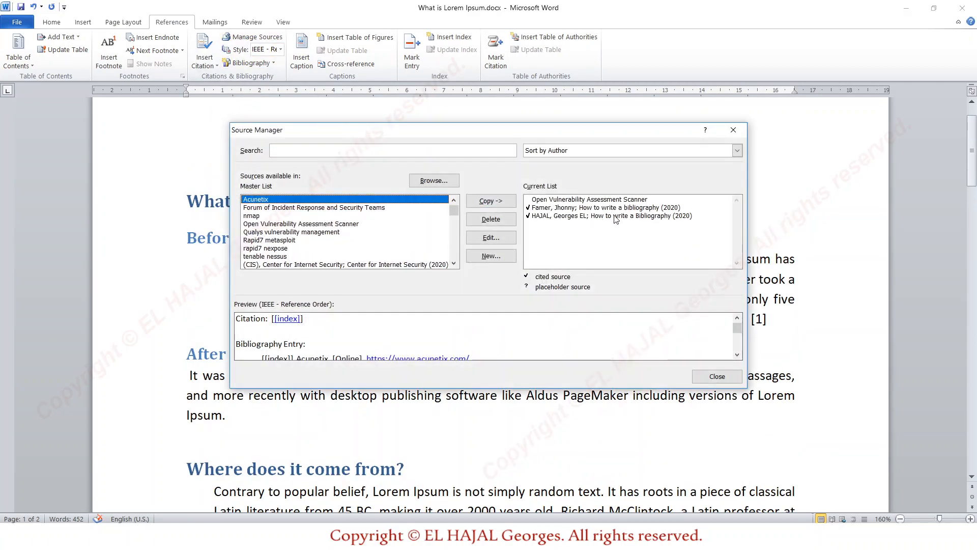
left_click(567, 200)
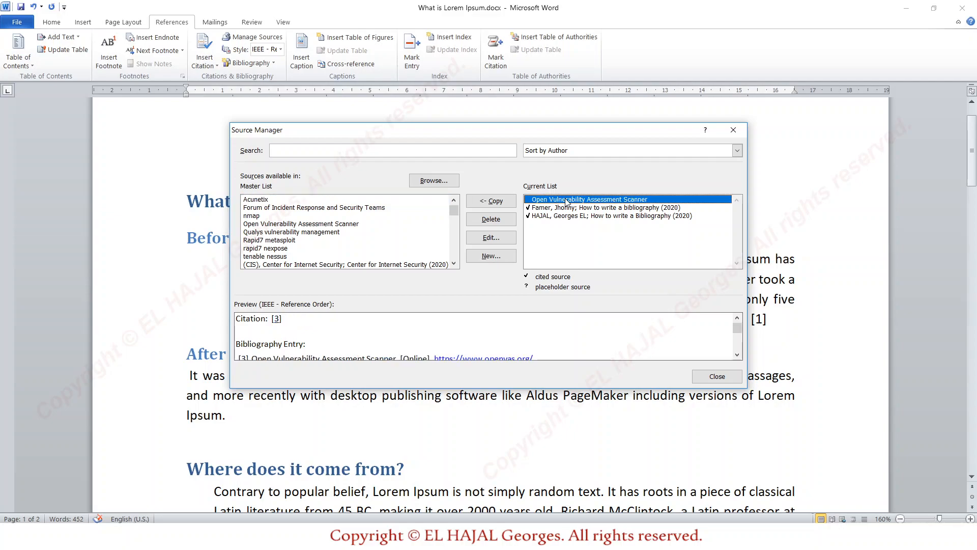
left_click(500, 221)
left_click(713, 376)
Update the bibliography to drop the deleted "Open Vulnerability Assessment Scanner" source
scroll(499, 299, "down", 10)
scroll(498, 299, "down", 5)
left_click(272, 157)
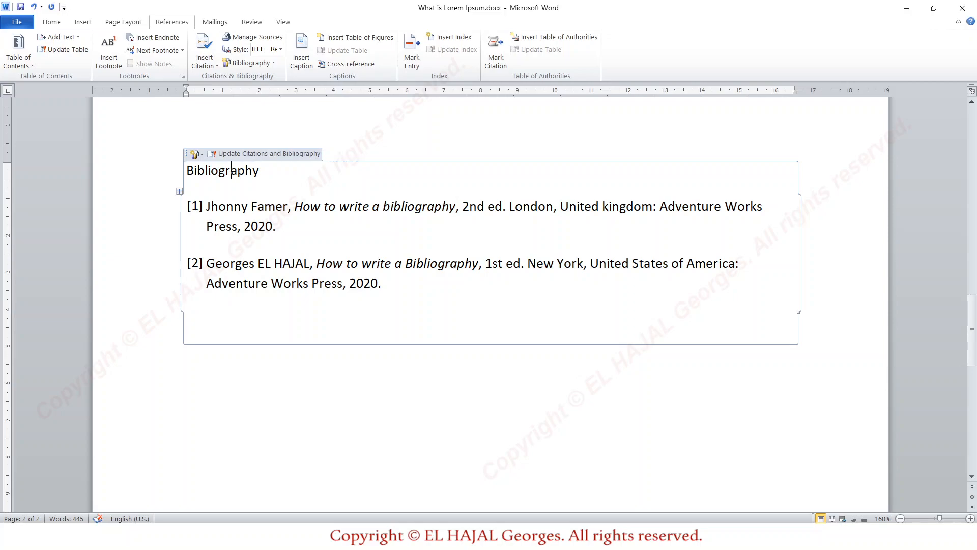
scroll(383, 351, "up", 3)
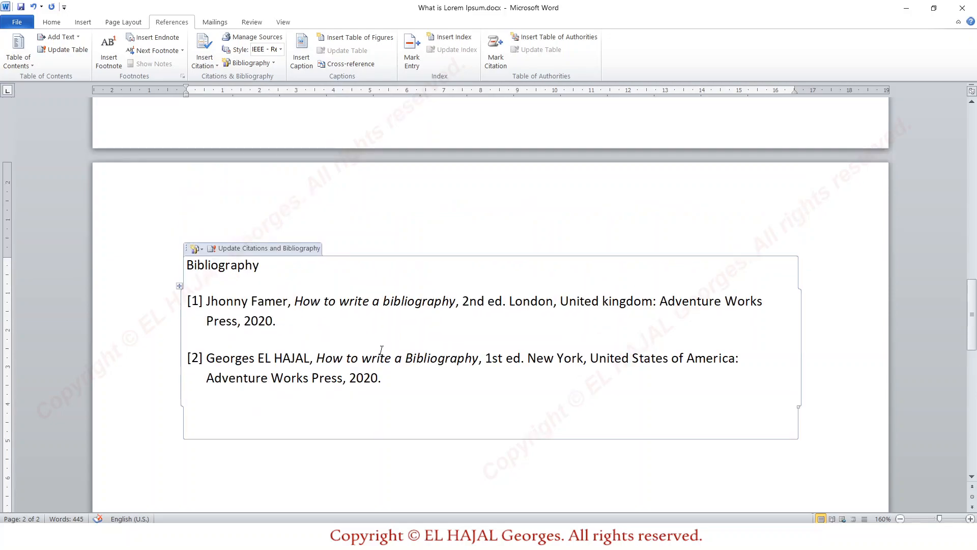
scroll(382, 350, "up", 1)
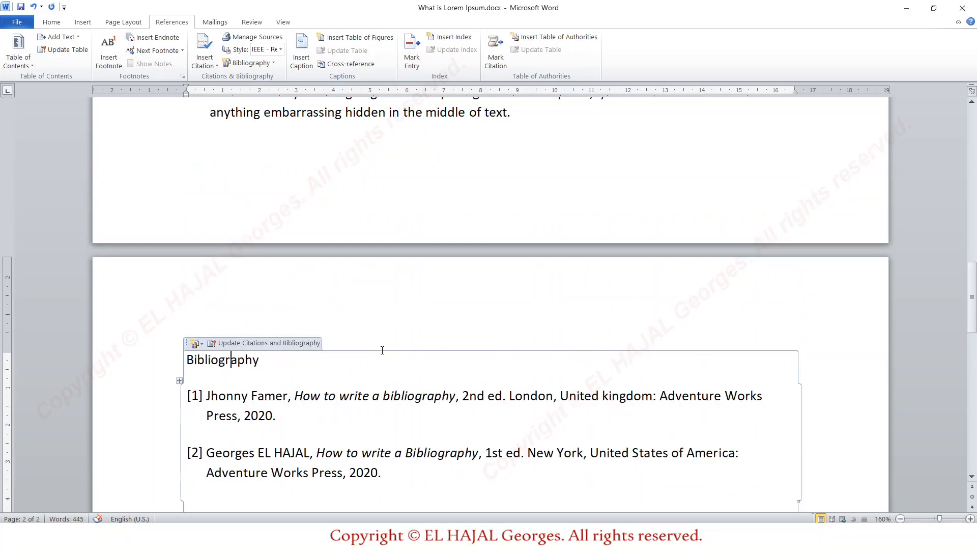